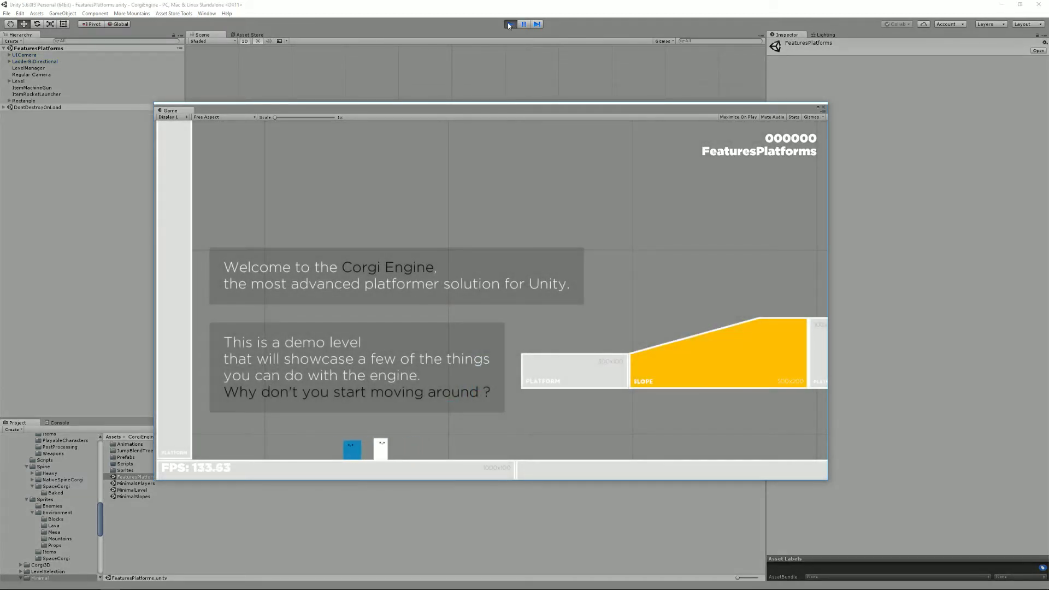
# Run and jump the player right across the raised, stacked and one-way platforms
pyautogui.press('Right')
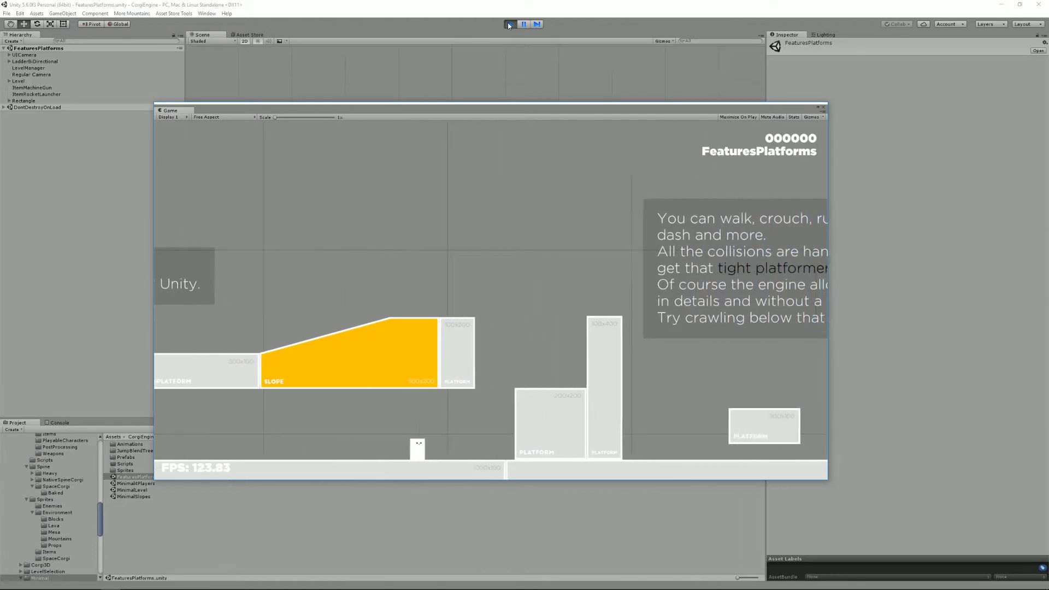
pyautogui.press('space')
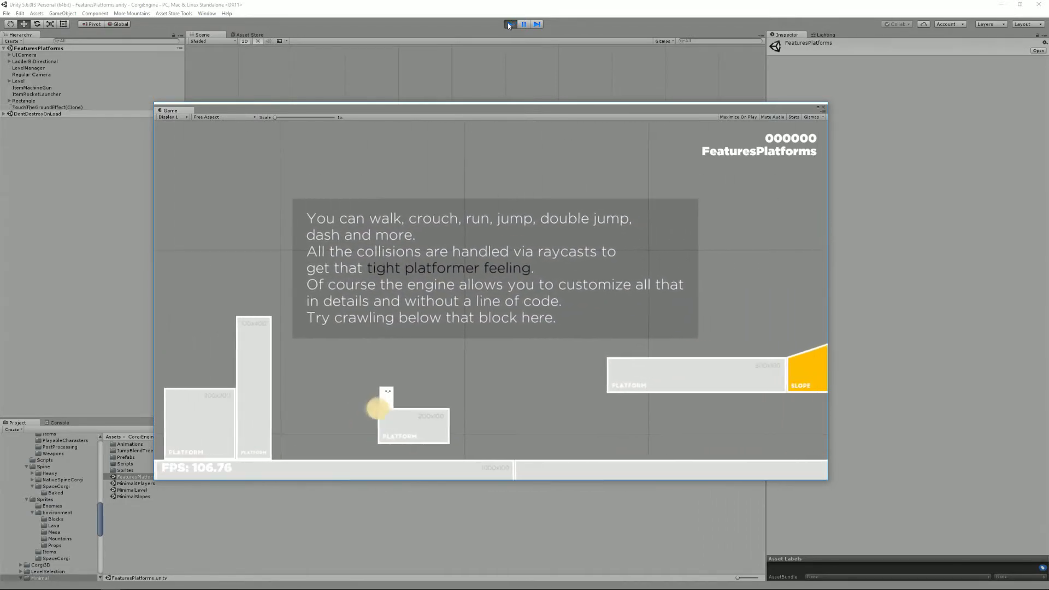
pyautogui.press('Right')
pyautogui.press('space')
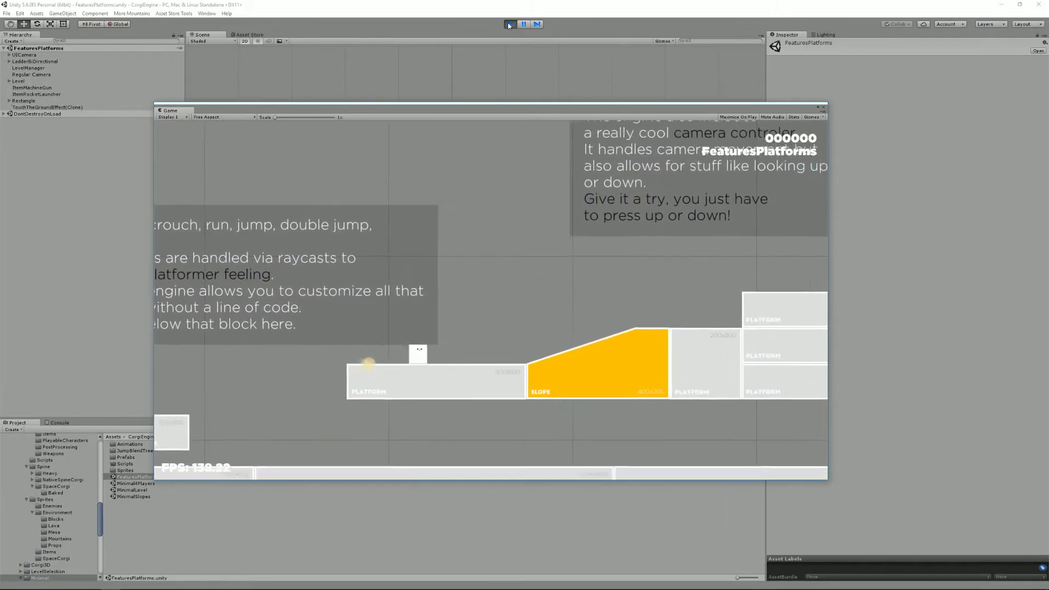
pyautogui.press('Right')
pyautogui.press('space')
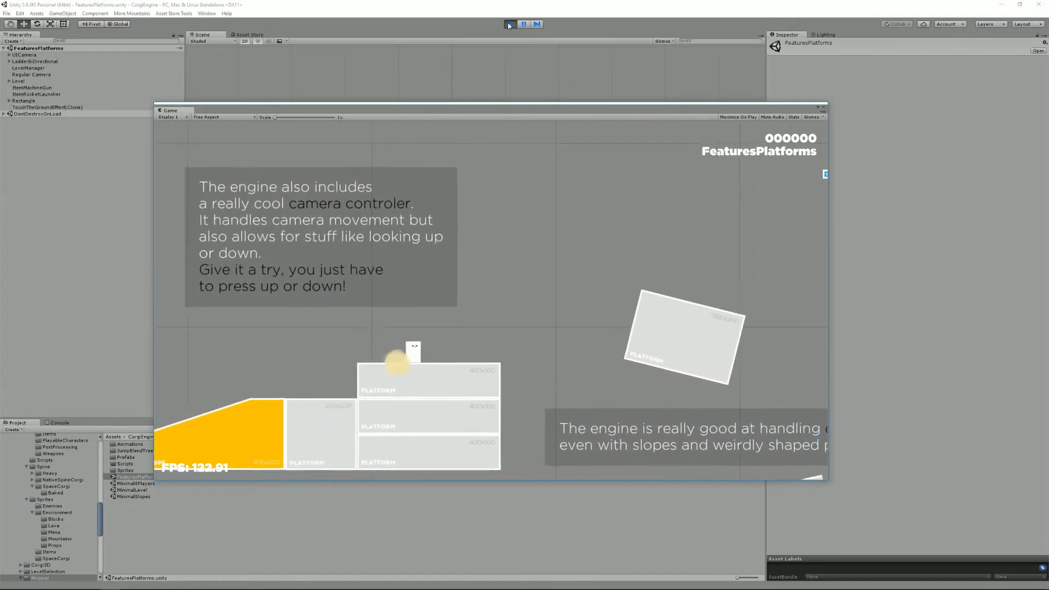
pyautogui.press('Right')
pyautogui.press('space')
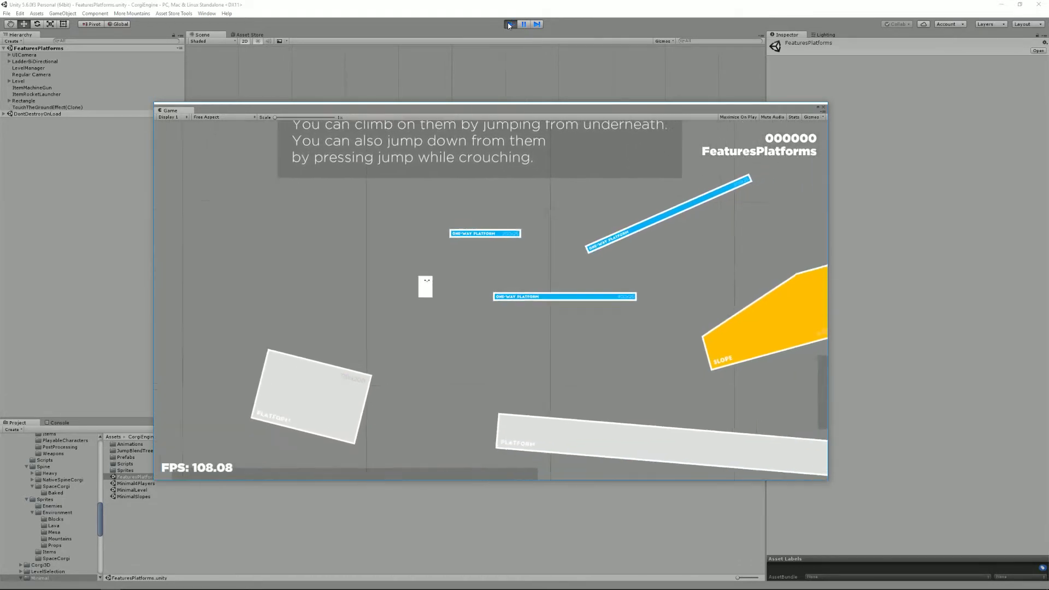
pyautogui.press('Right')
pyautogui.press('space')
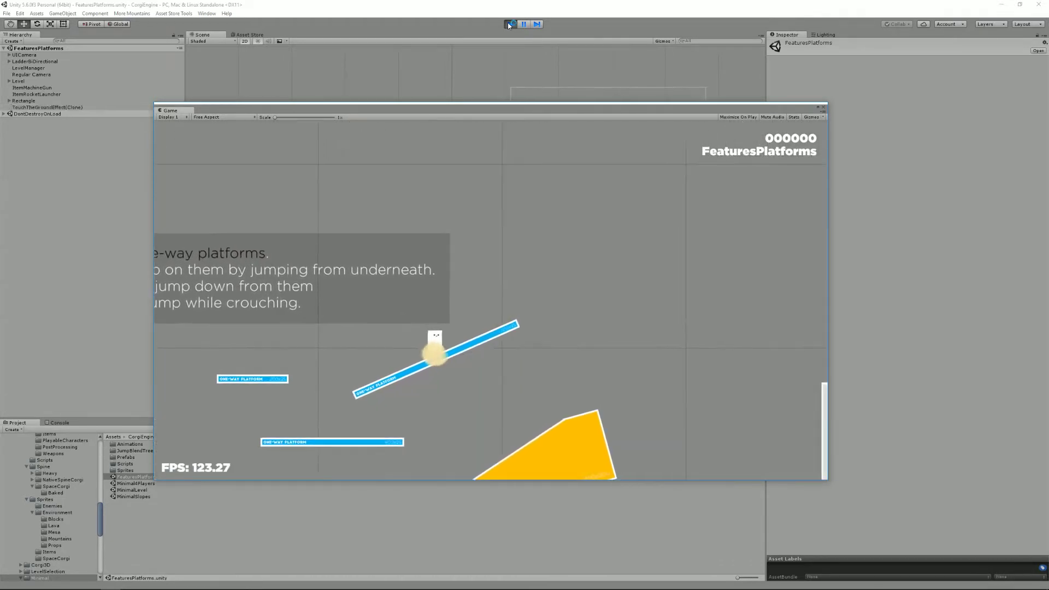
# Leave the tilted platform, run off the yellow slope and hop across both white pillars
pyautogui.press('Right')
pyautogui.press('space')
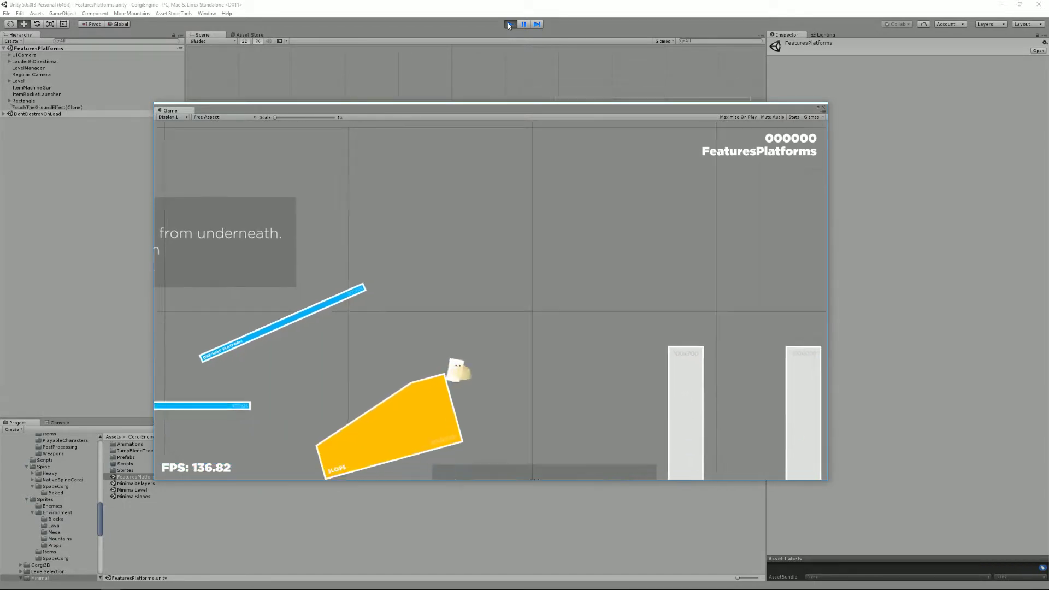
pyautogui.press('Right')
pyautogui.press('space')
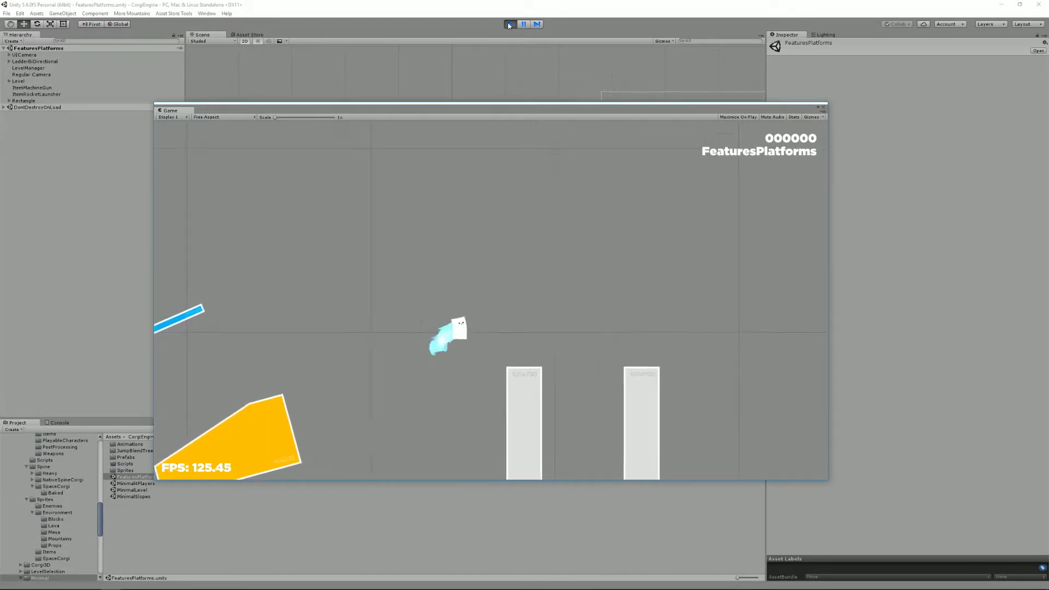
pyautogui.press('Right')
pyautogui.press('space')
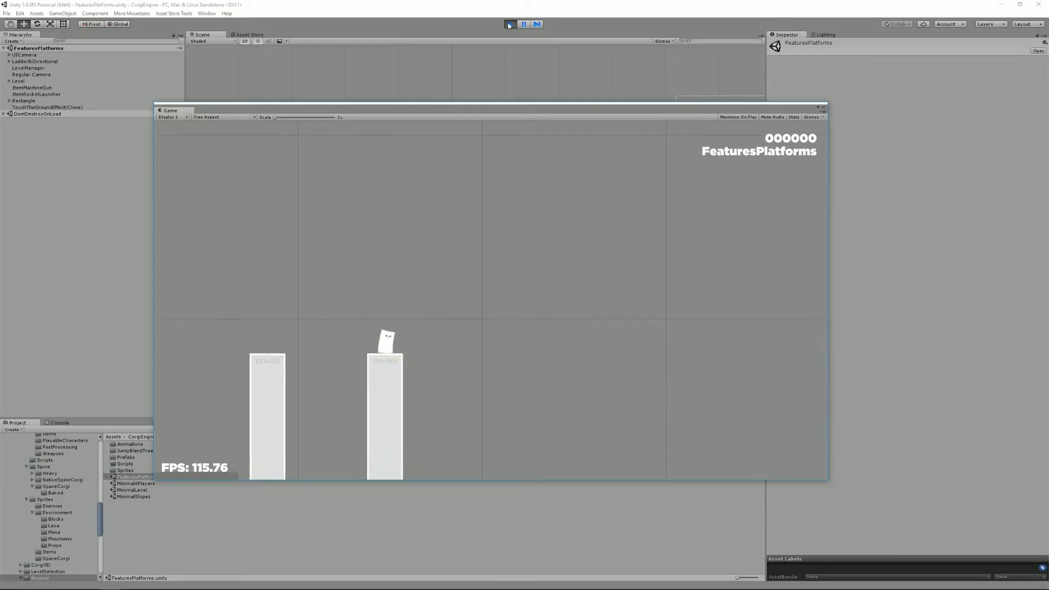
pyautogui.press('Right')
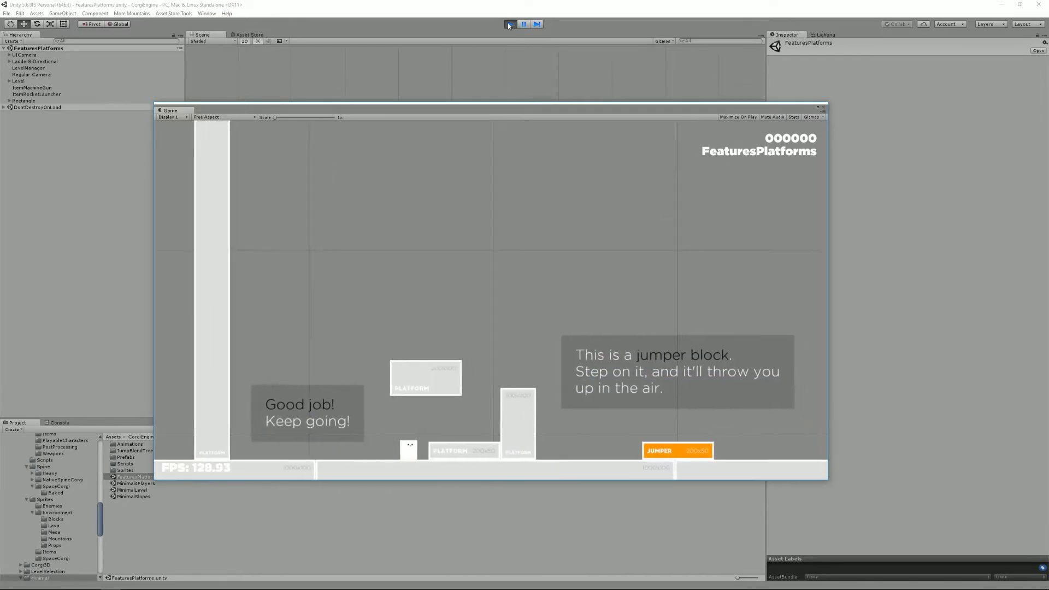
# Launch off the jumper block, swing on the rope and land on the sloped platform
pyautogui.press('Right')
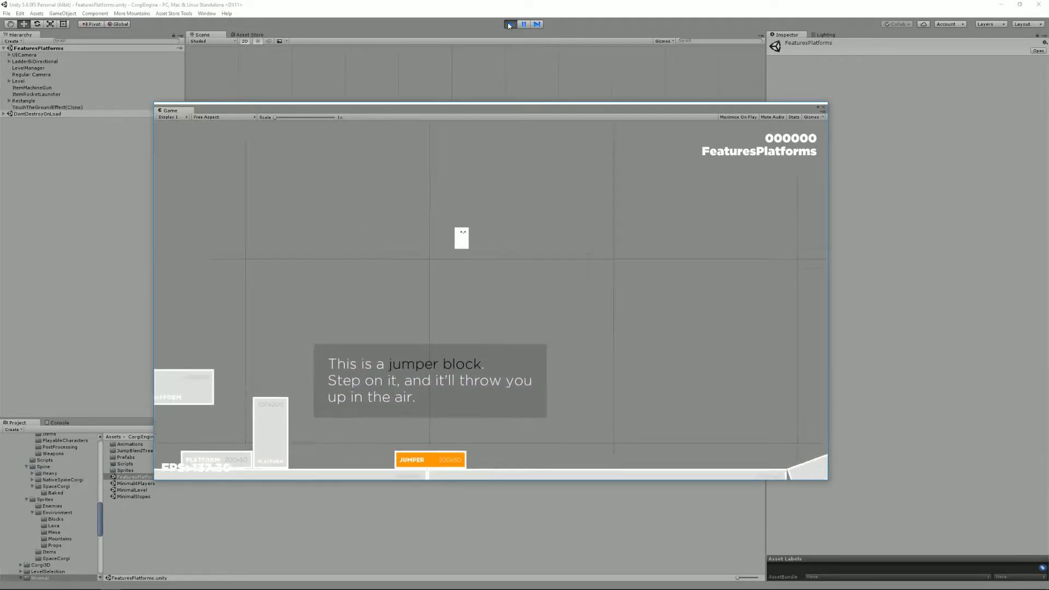
pyautogui.press('Right')
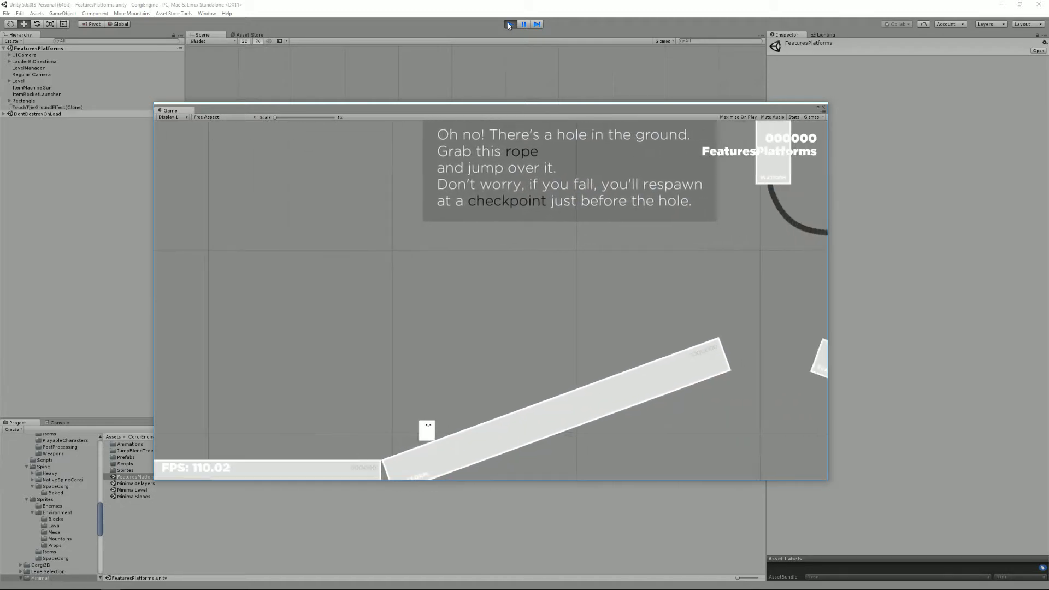
pyautogui.press('Right')
pyautogui.press('space')
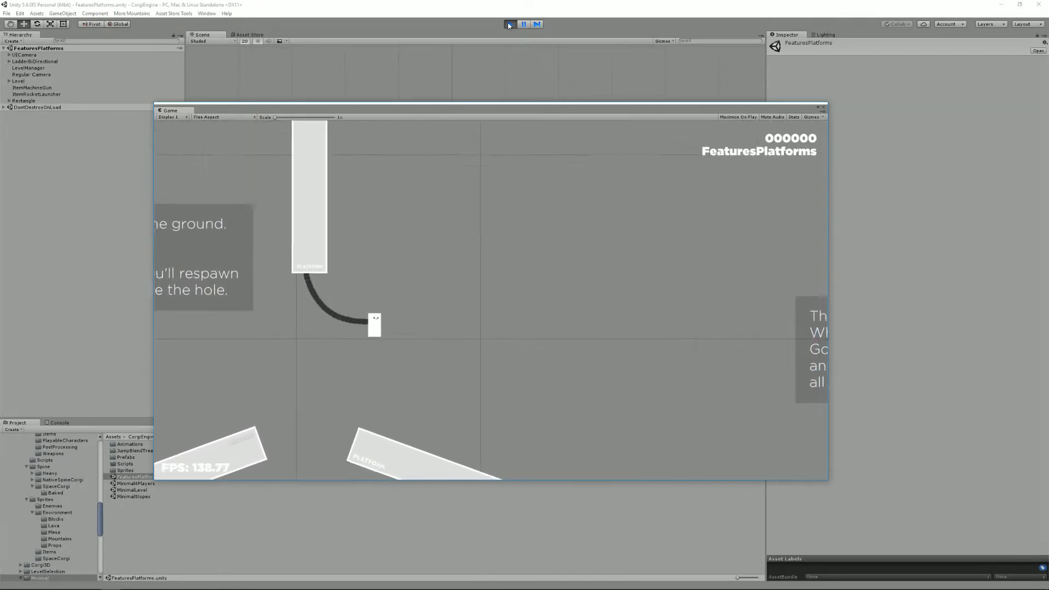
pyautogui.press('space')
pyautogui.press('Right')
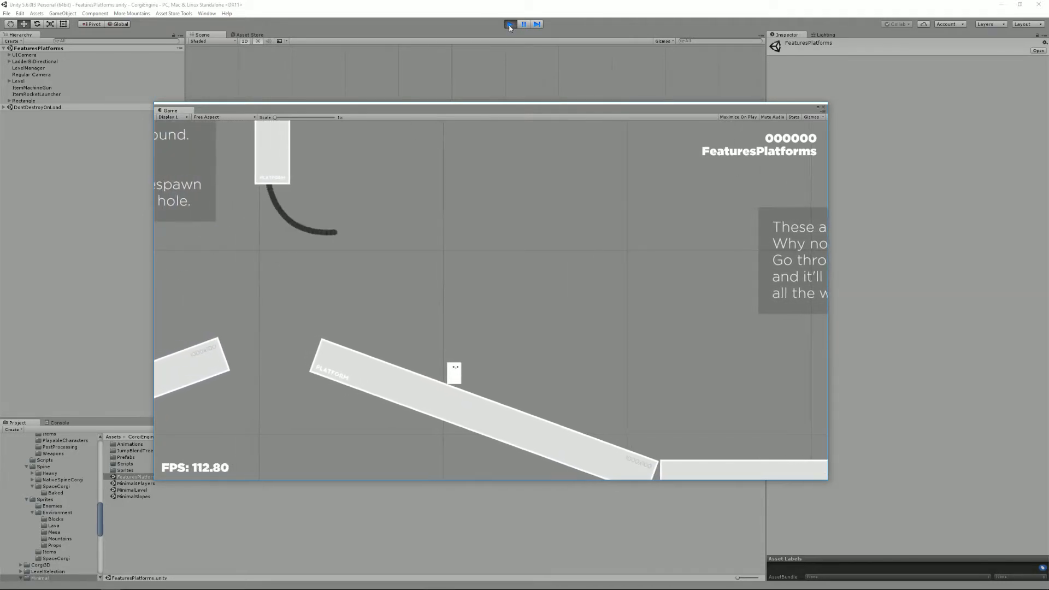
# Stop Play mode and drag the Rectangle prefab from Prefabs > PlayableCharacters into the scene
pyautogui.click(510, 24)
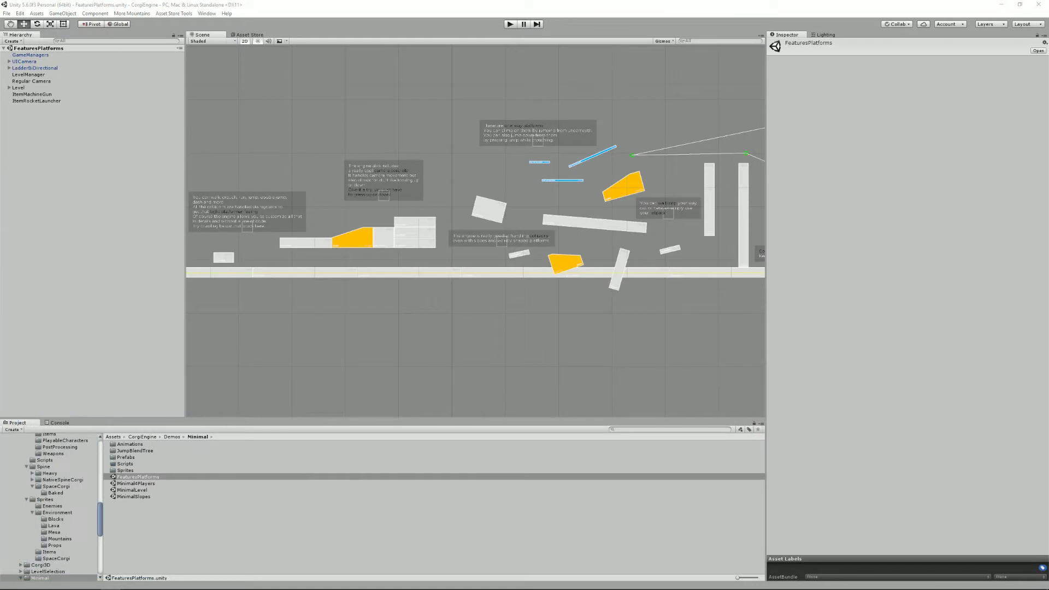
pyautogui.doubleClick(144, 458)
pyautogui.doubleClick(140, 471)
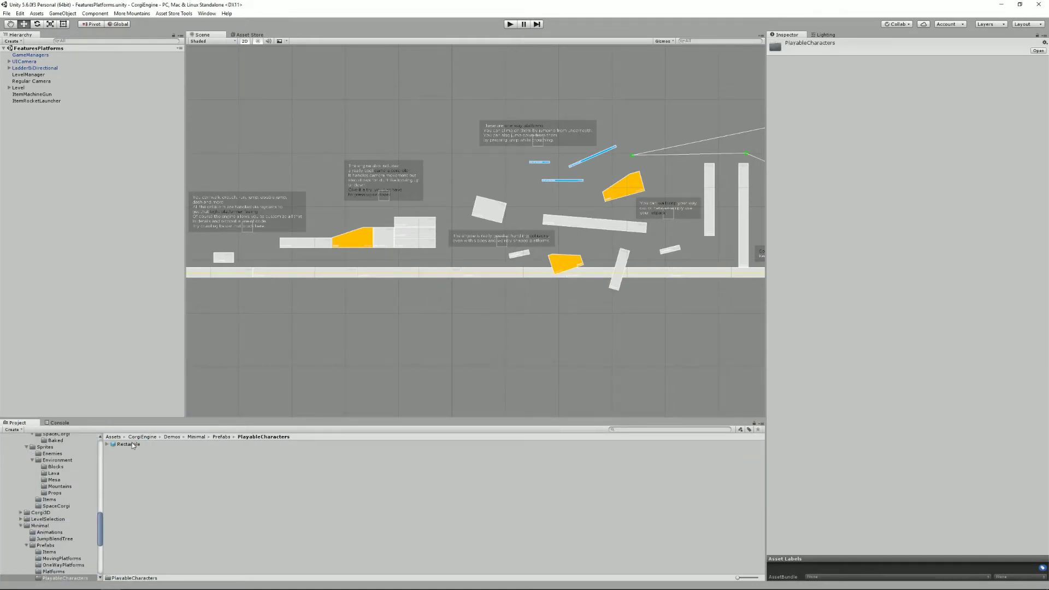
pyautogui.moveTo(132, 443); pyautogui.dragTo(414, 210)
pyautogui.scroll(5, 368, 199)
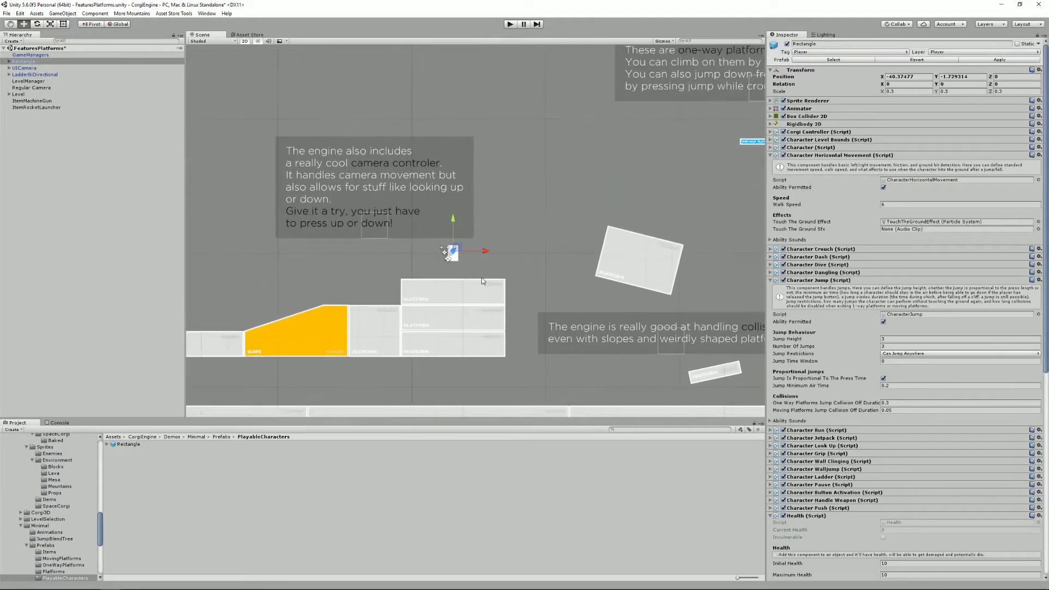
# Move Rectangle above the platform, collapse Horizontal Movement, Jump and Health, and expand Corgi Controller
pyautogui.scroll(6, 460, 288)
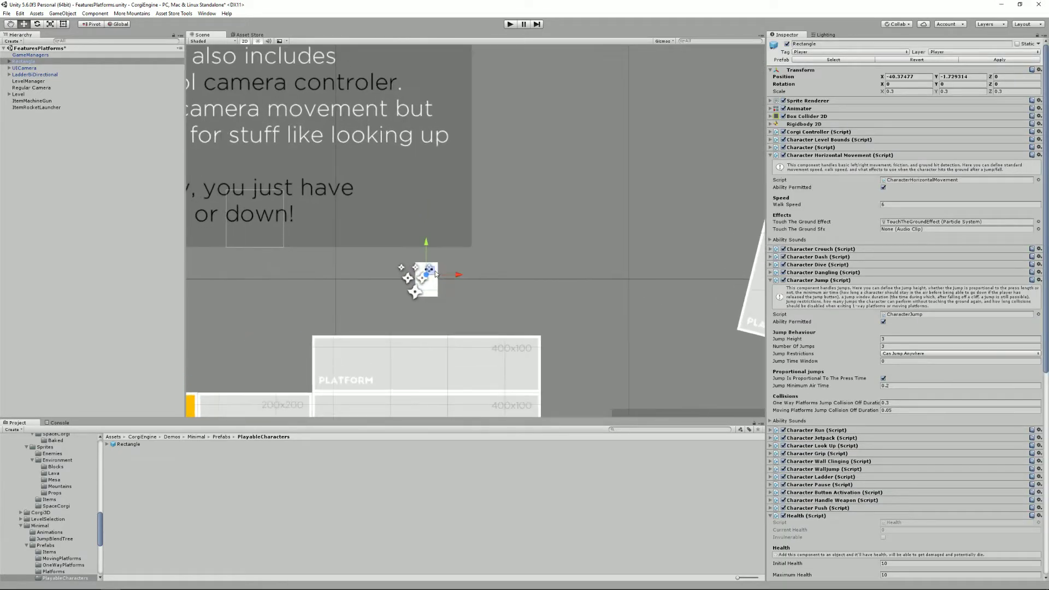
pyautogui.moveTo(435, 273); pyautogui.dragTo(450, 294)
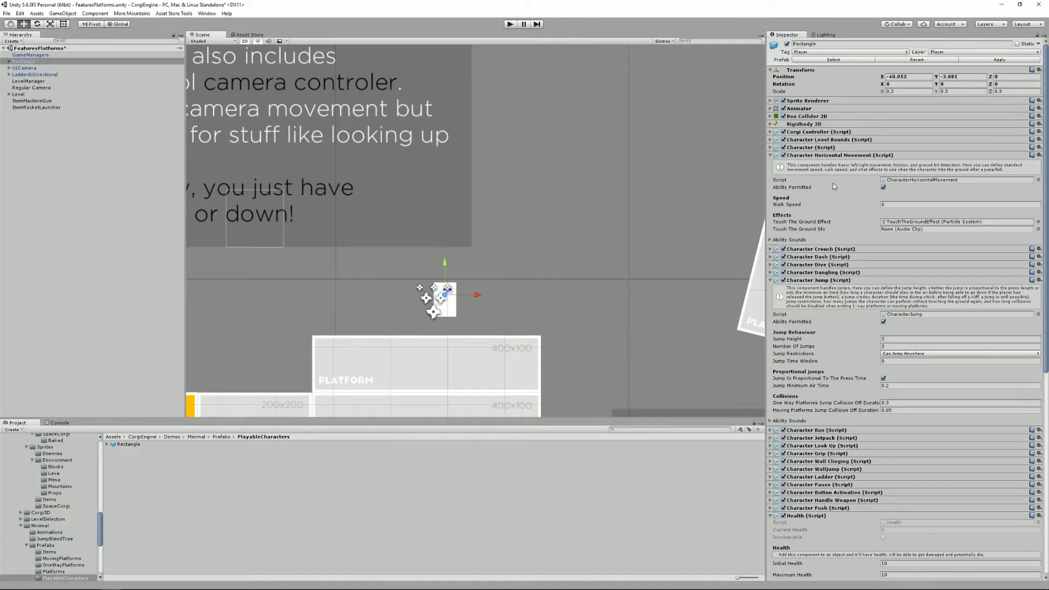
pyautogui.click(771, 156)
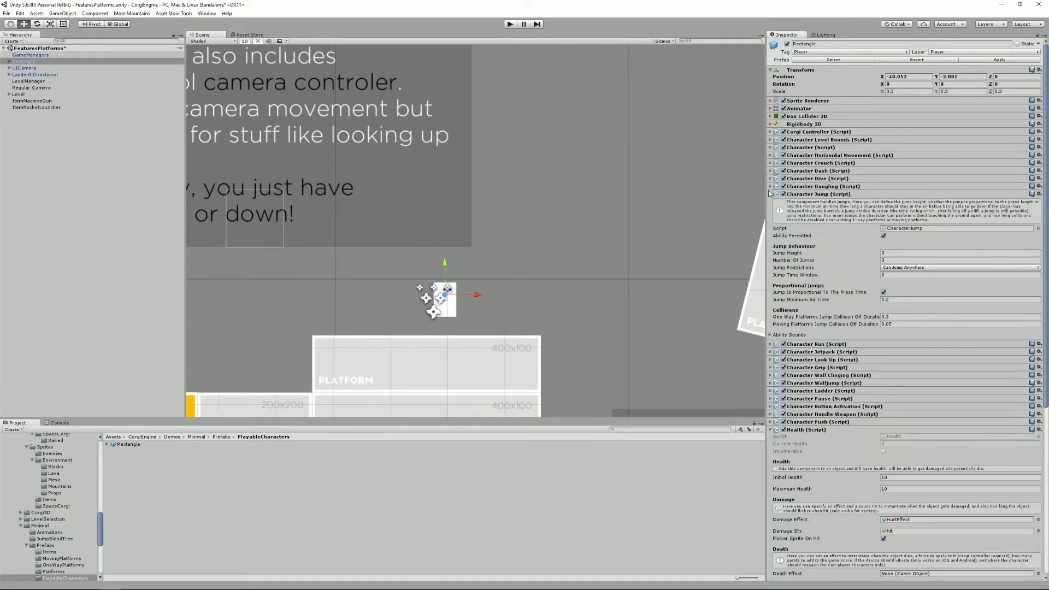
pyautogui.click(769, 194)
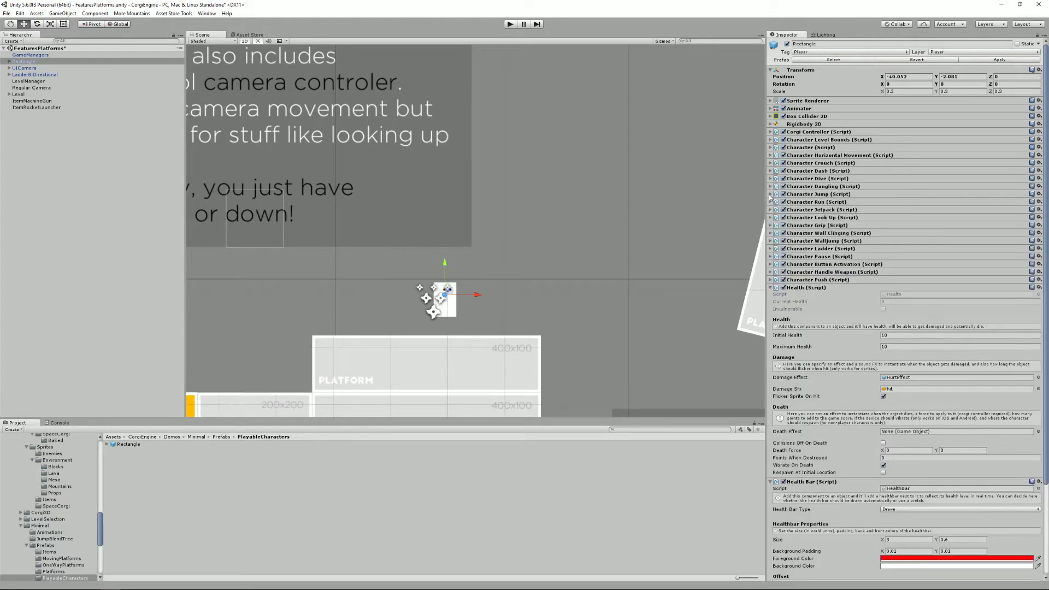
pyautogui.click(771, 288)
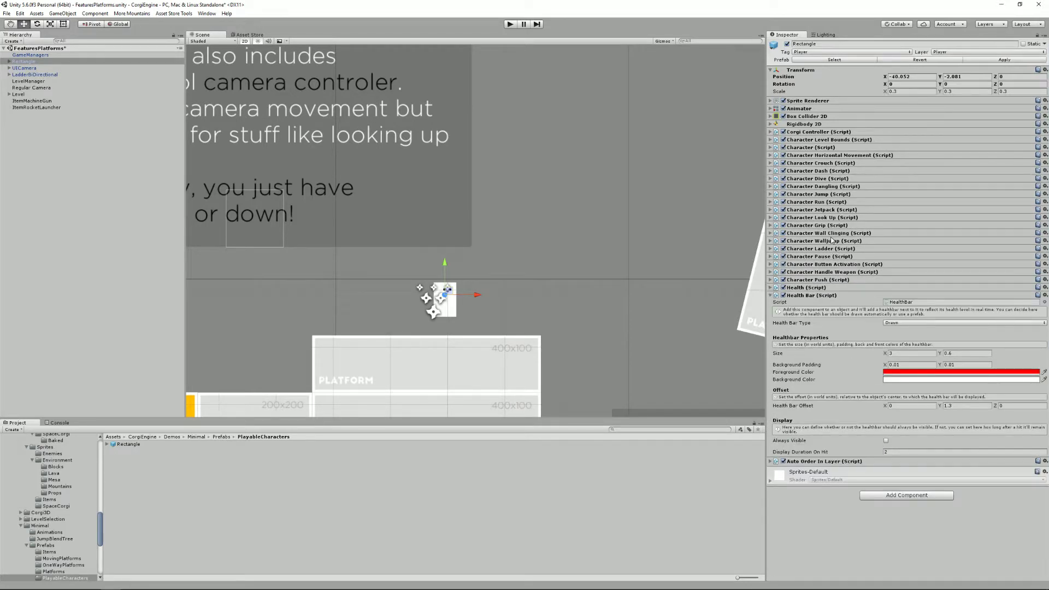
pyautogui.click(771, 132)
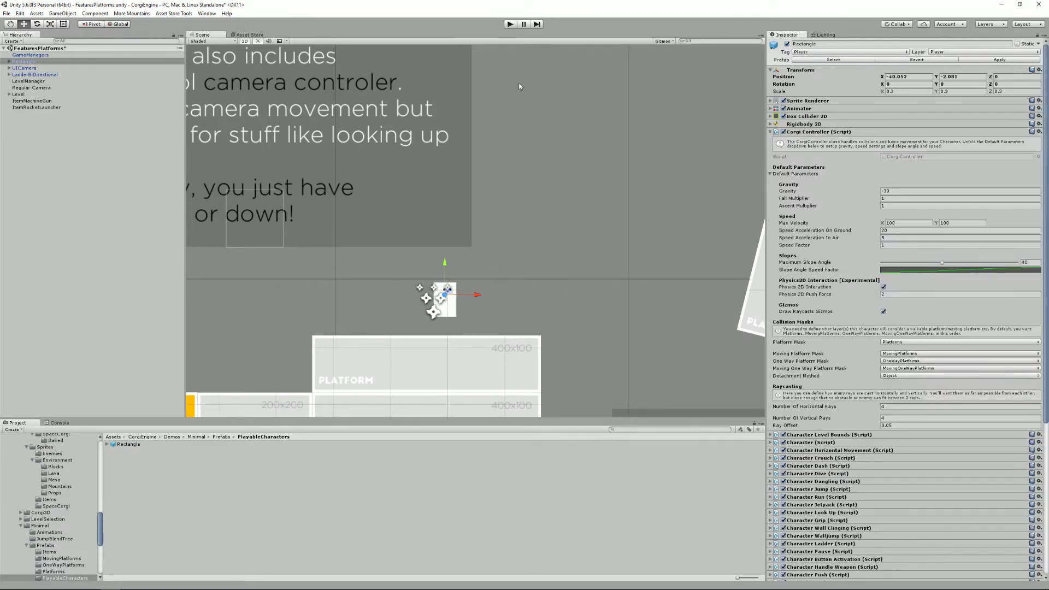
# Enter Play mode and zoom in on Rectangle landing on the 400x100 platform
pyautogui.click(511, 24)
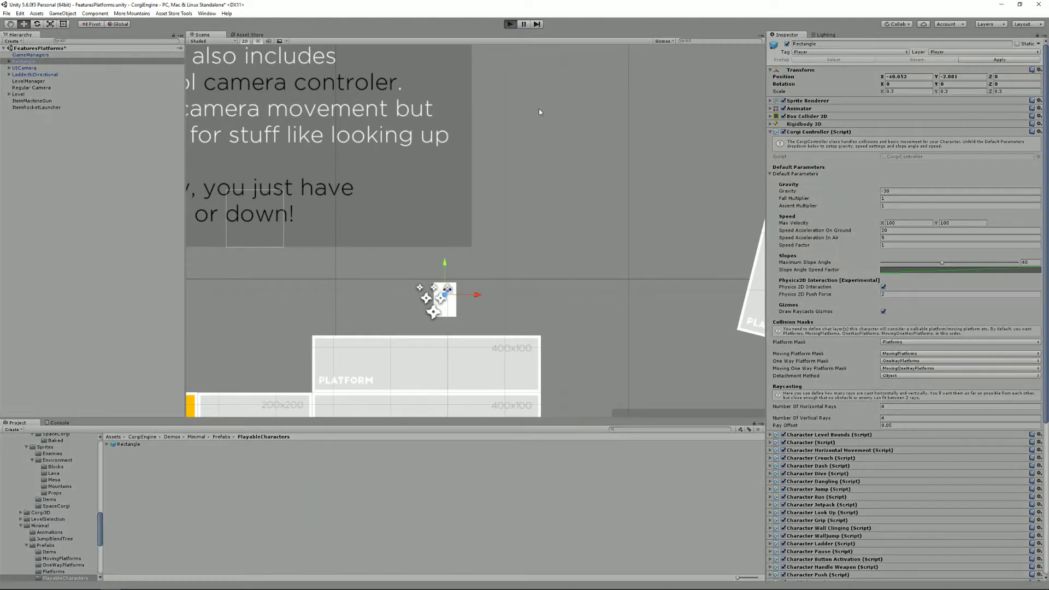
pyautogui.scroll(5, 492, 273)
pyautogui.scroll(3, 518, 262)
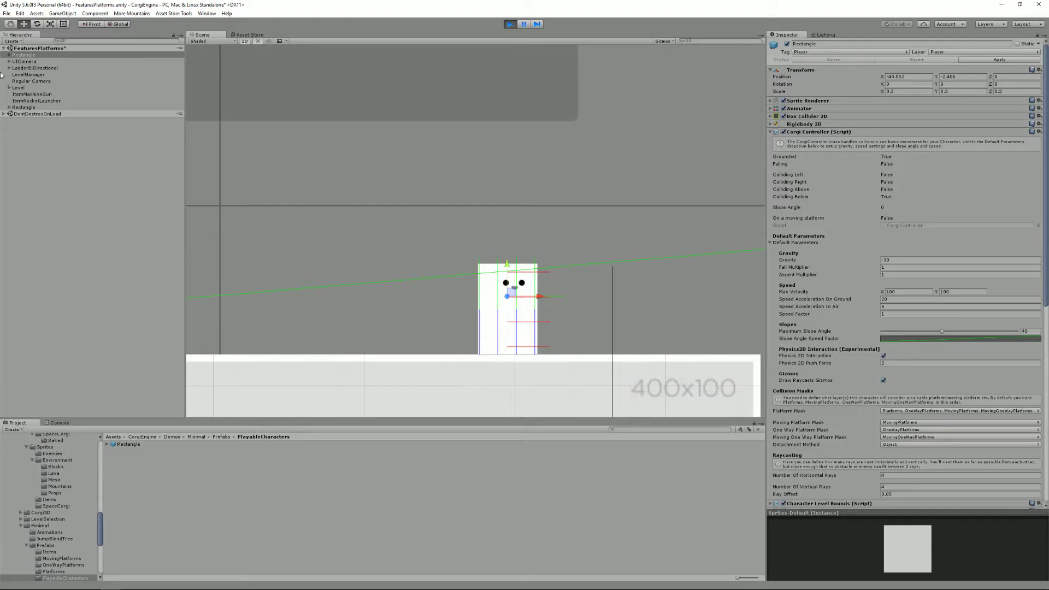
# Run Rectangle back and forth along the platform, jumping a couple of times
pyautogui.press('Left')
pyautogui.press('Right')
pyautogui.press('Left')
pyautogui.press('Right')
pyautogui.press('space')
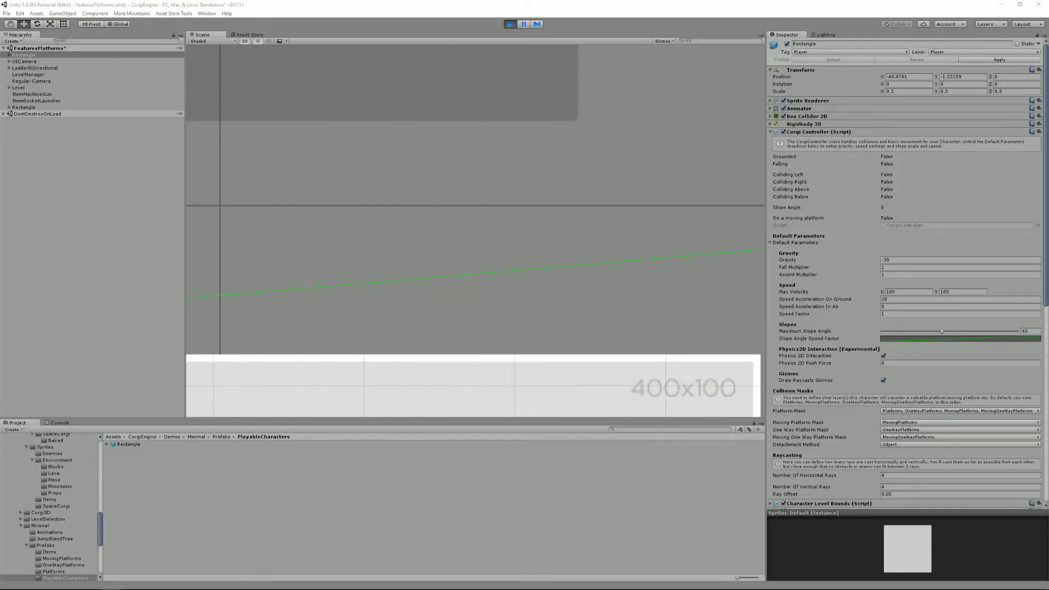
pyautogui.press('Right')
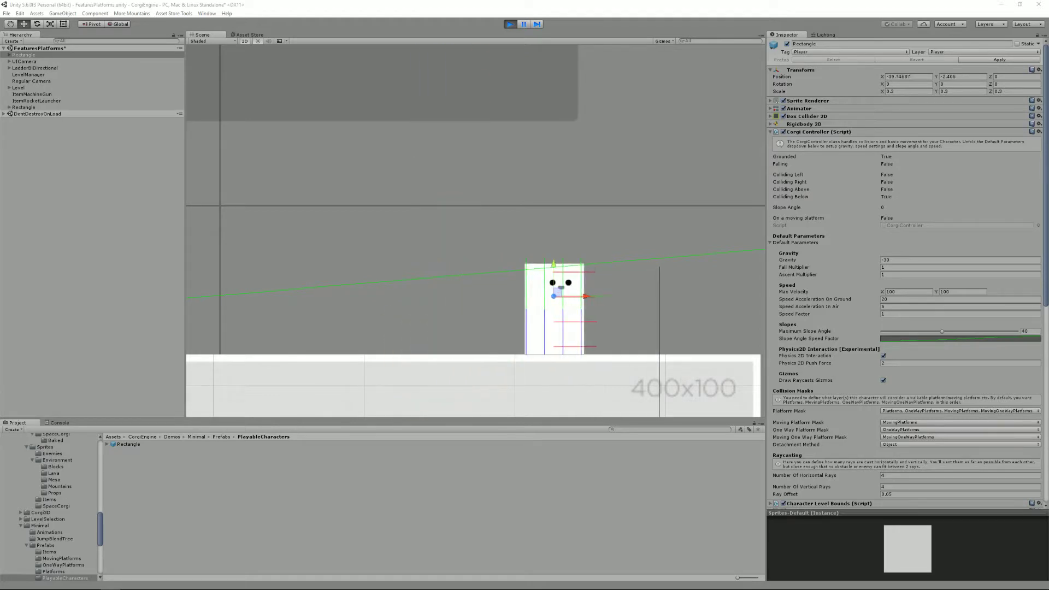
pyautogui.press('Left')
pyautogui.press('space')
pyautogui.press('space')
pyautogui.press('Left')
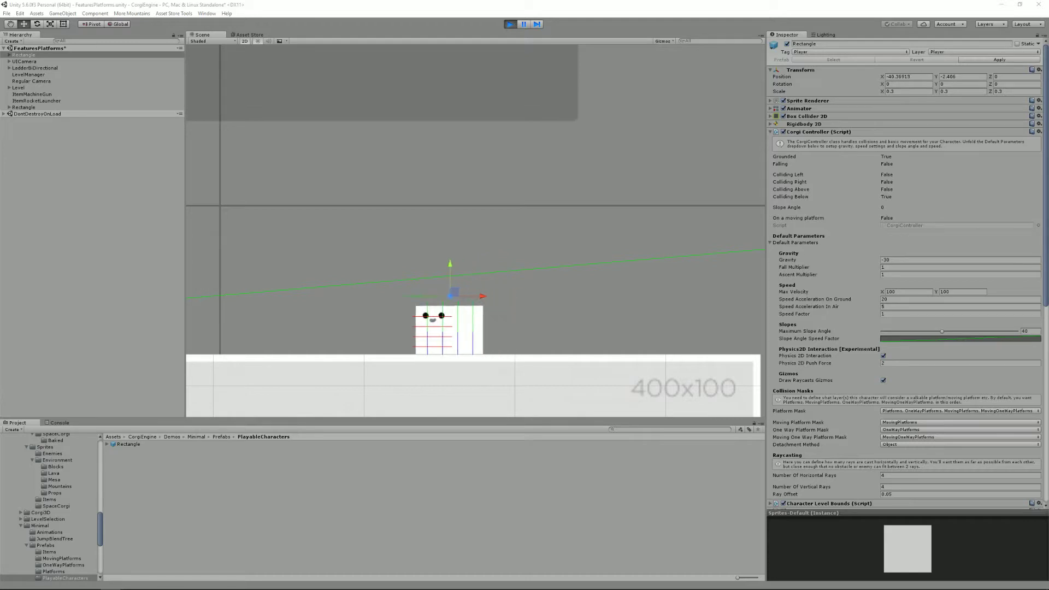
pyautogui.press('Right')
pyautogui.press('Left')
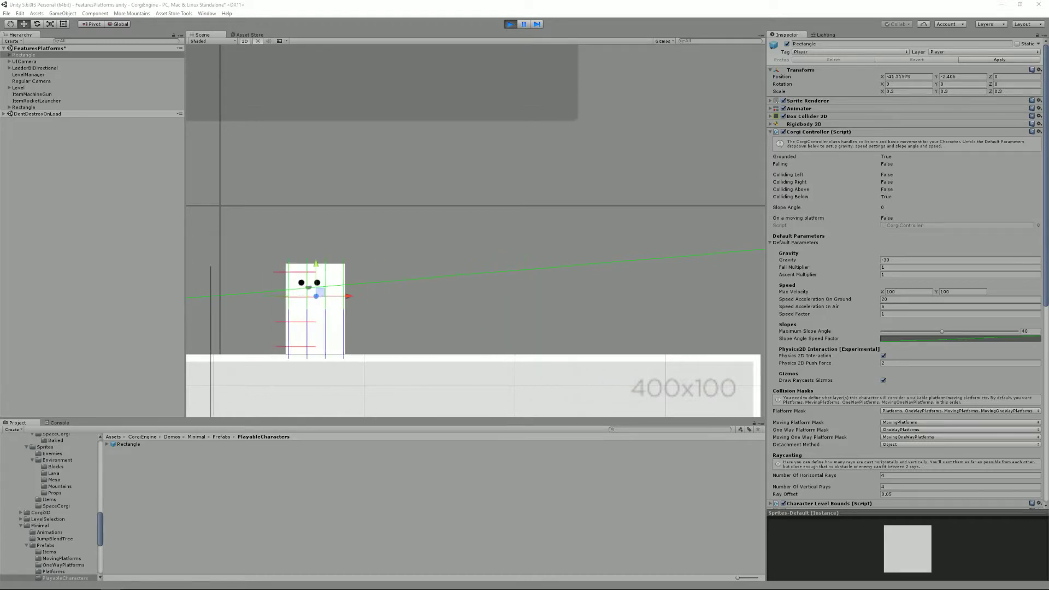
pyautogui.press('Right')
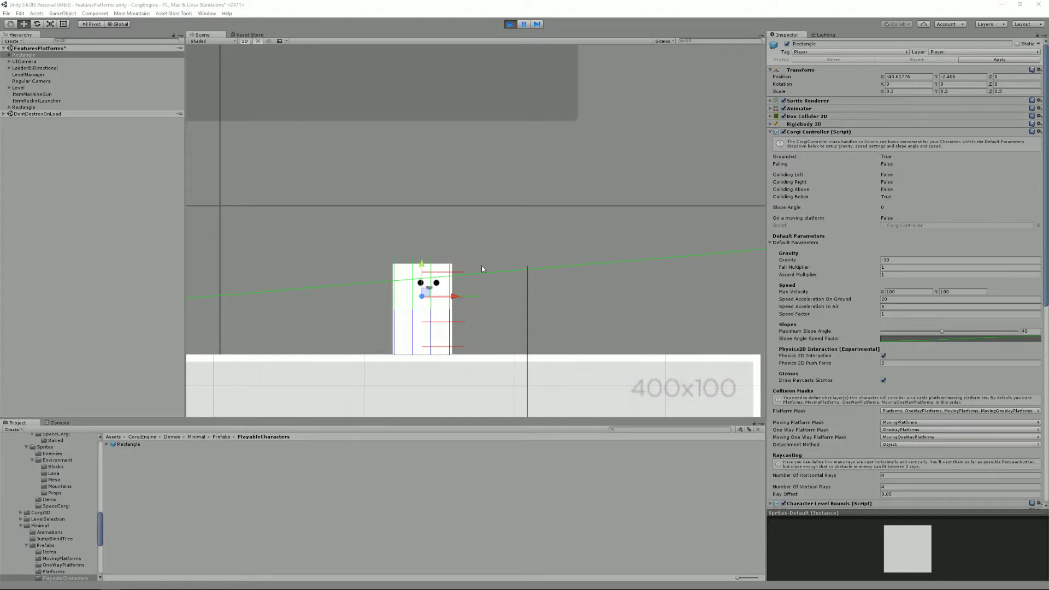
# Jump and run Rectangle right to the platform's far end, then zoom out
pyautogui.press('Right')
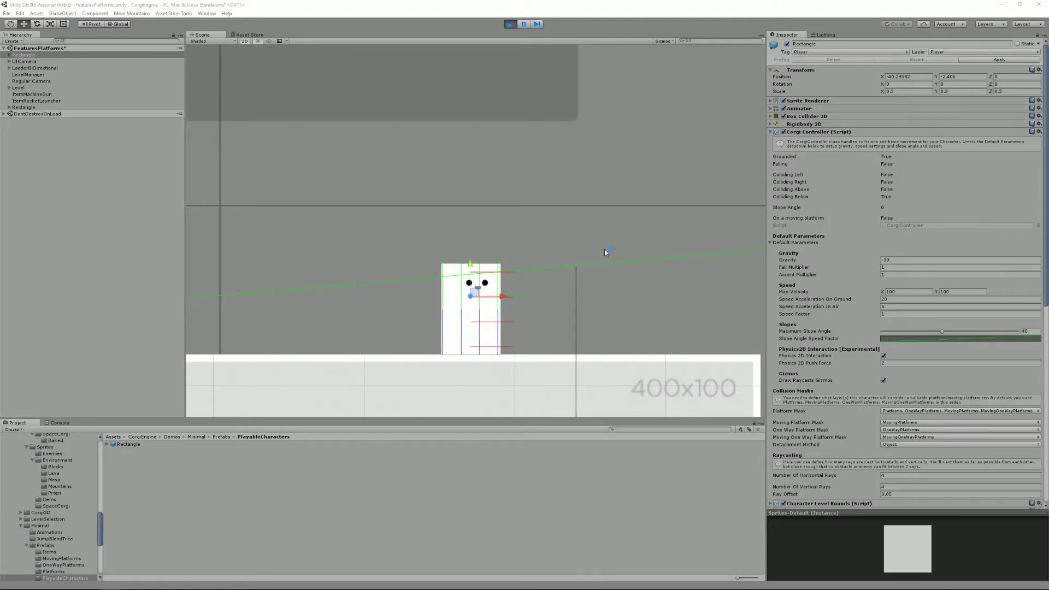
pyautogui.press('space')
pyautogui.press('space')
pyautogui.press('Right')
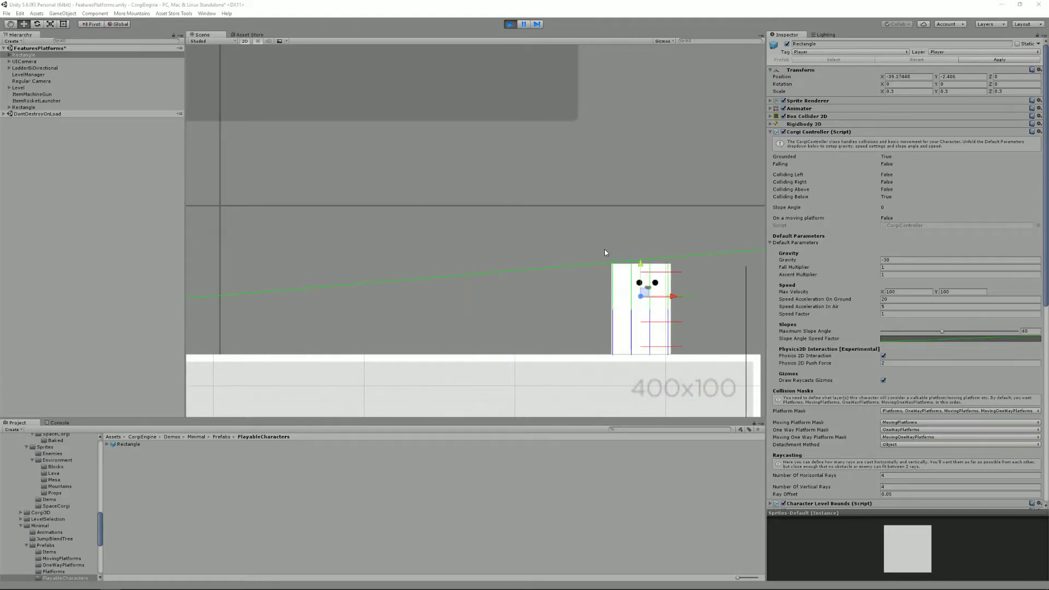
pyautogui.scroll(-3, 605, 249)
pyautogui.scroll(-3, 650, 302)
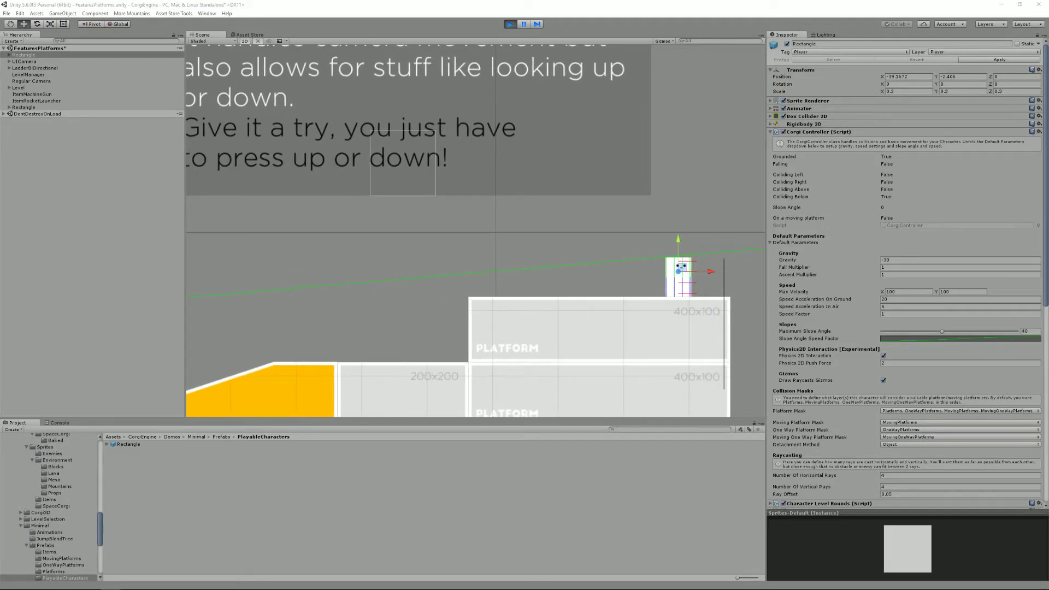
# Run Rectangle left onto the 200x200 platform and repeatedly back right against the taller block
pyautogui.press('Left')
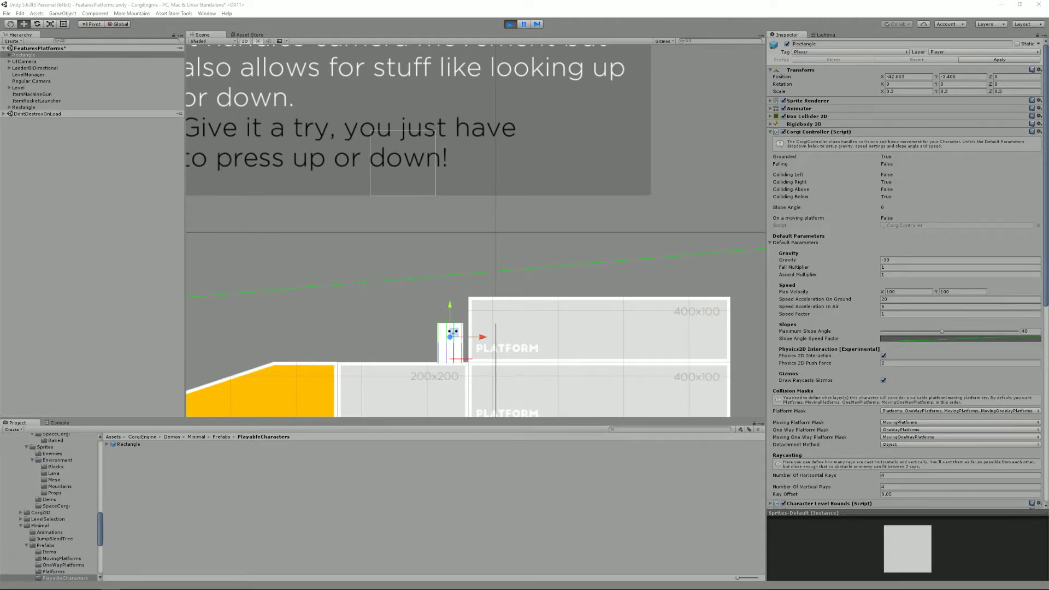
pyautogui.scroll(2, 507, 337)
pyautogui.scroll(4, 507, 336)
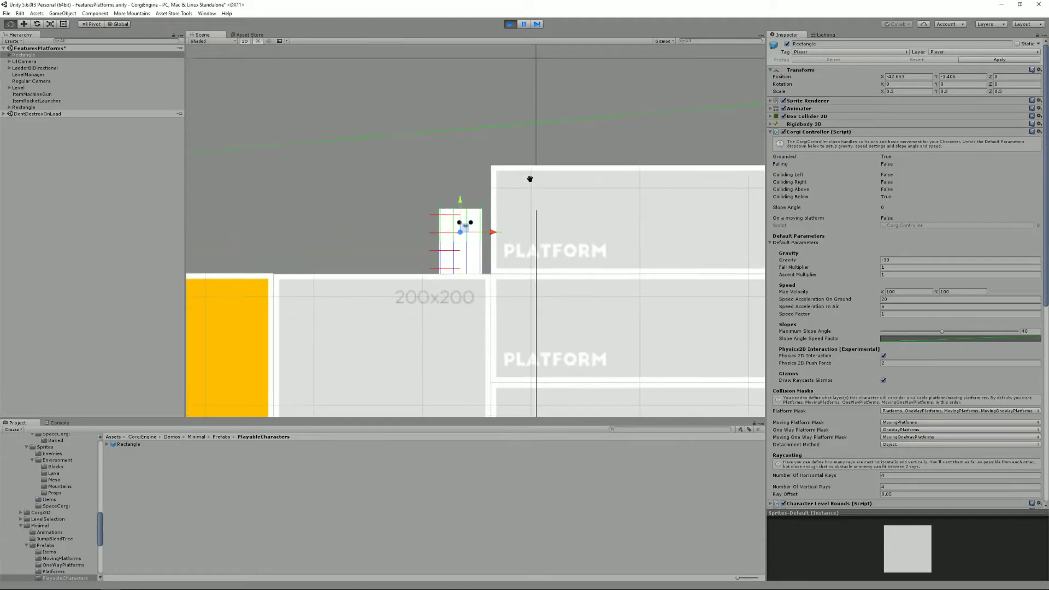
pyautogui.press('Left')
pyautogui.press('Right')
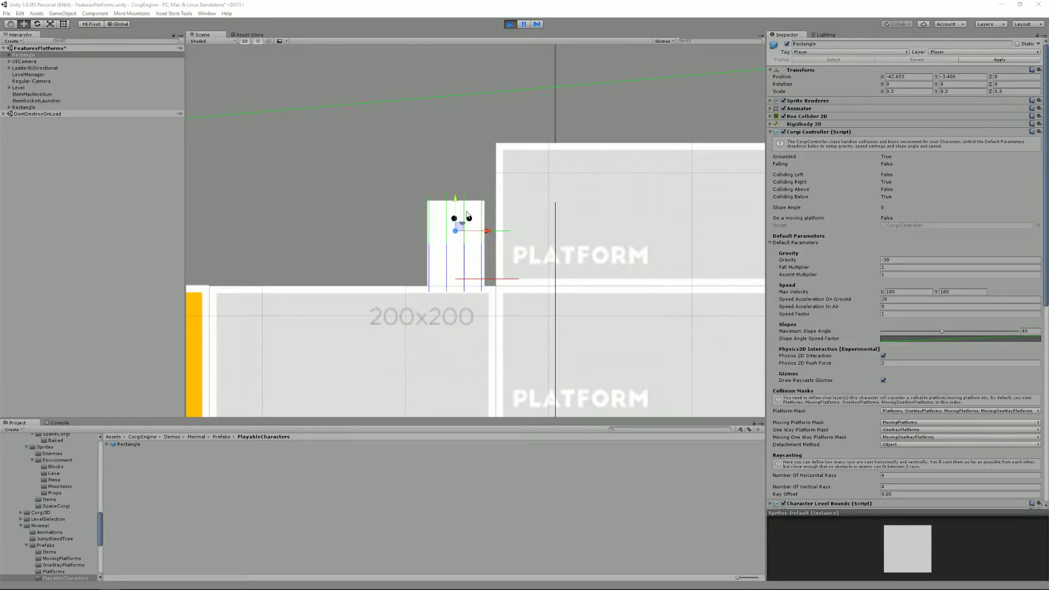
pyautogui.press('Left')
pyautogui.press('Right')
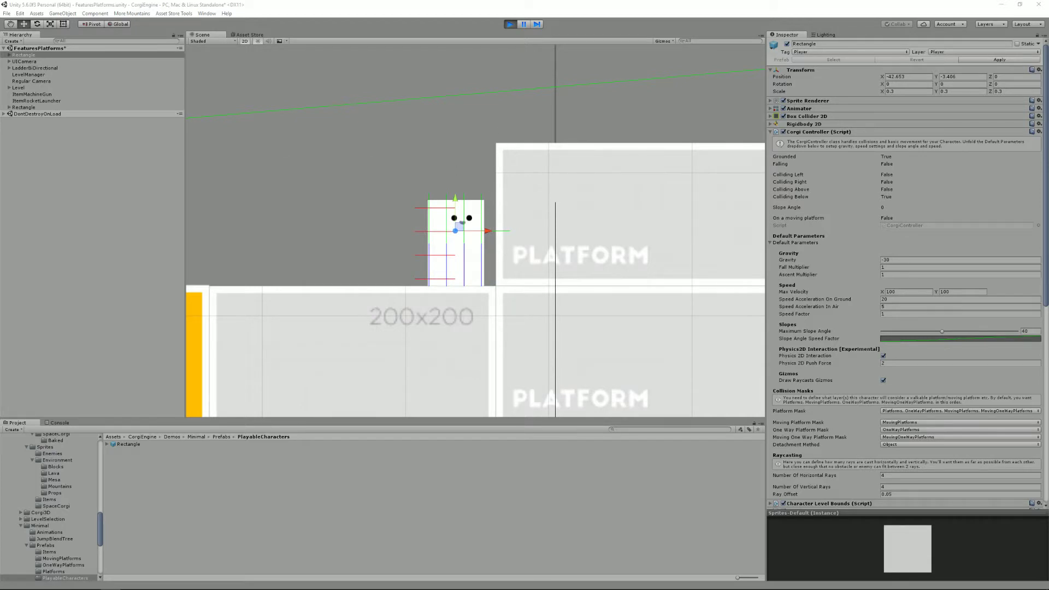
pyautogui.press('Left')
pyautogui.press('Right')
pyautogui.scroll(2, 486, 248)
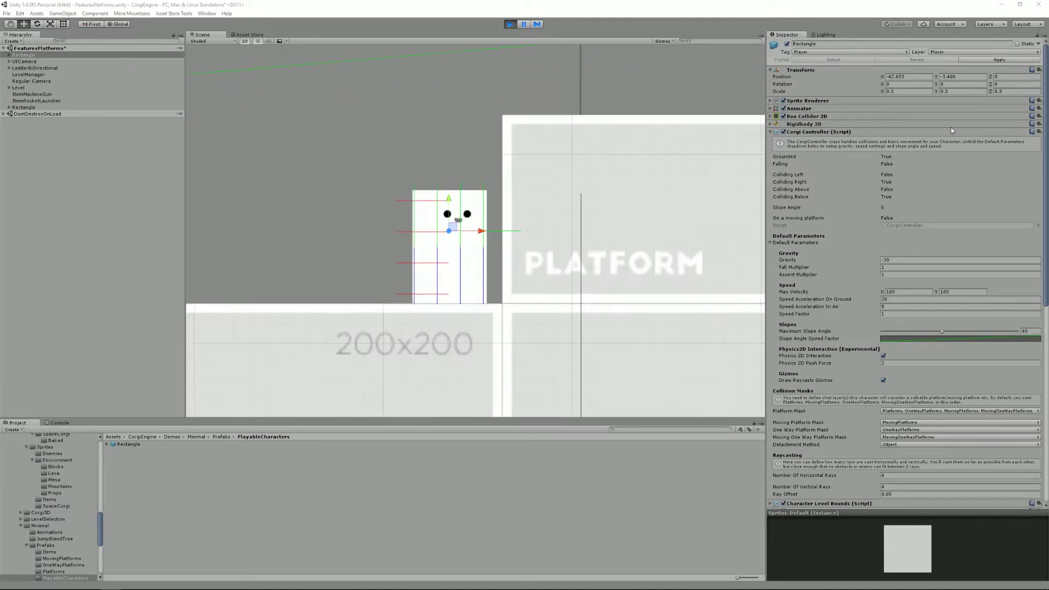
# Expand Box Collider 2D, exit Play mode, and frame Rectangle from the Hierarchy
pyautogui.click(772, 116)
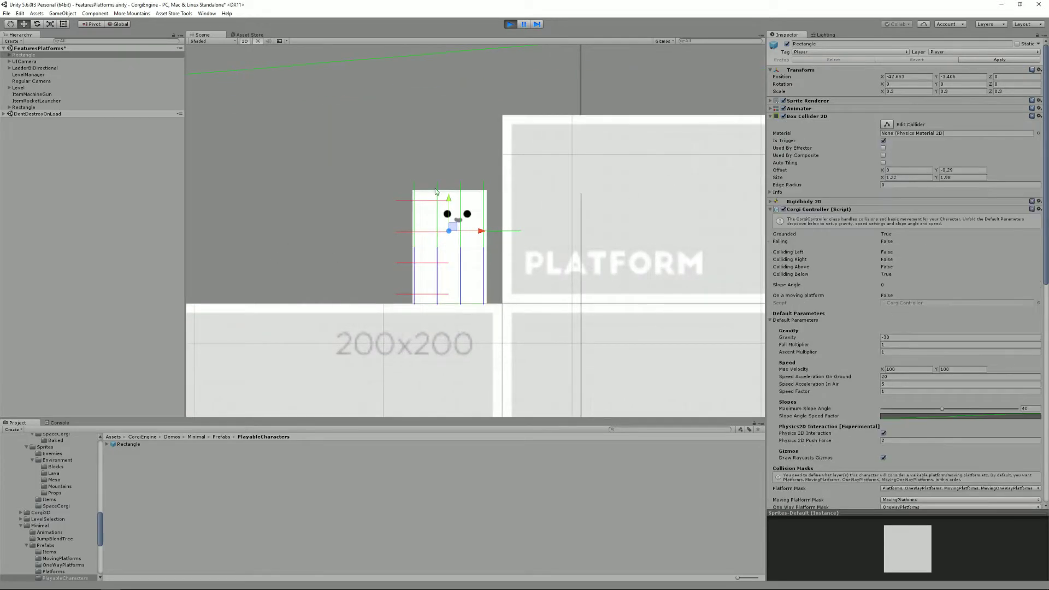
pyautogui.scroll(4, 455, 238)
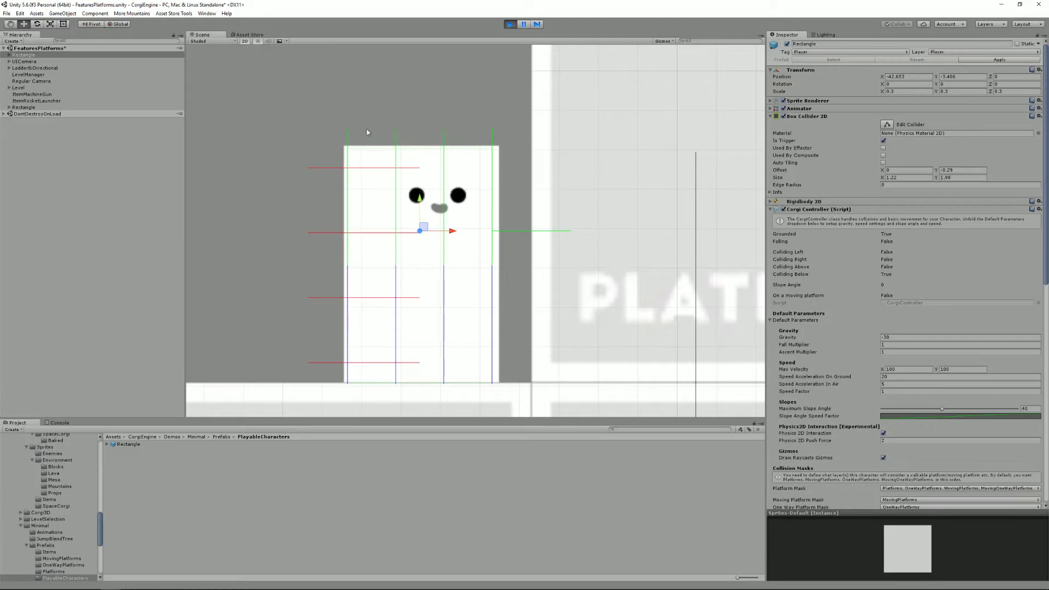
pyautogui.scroll(2, 494, 159)
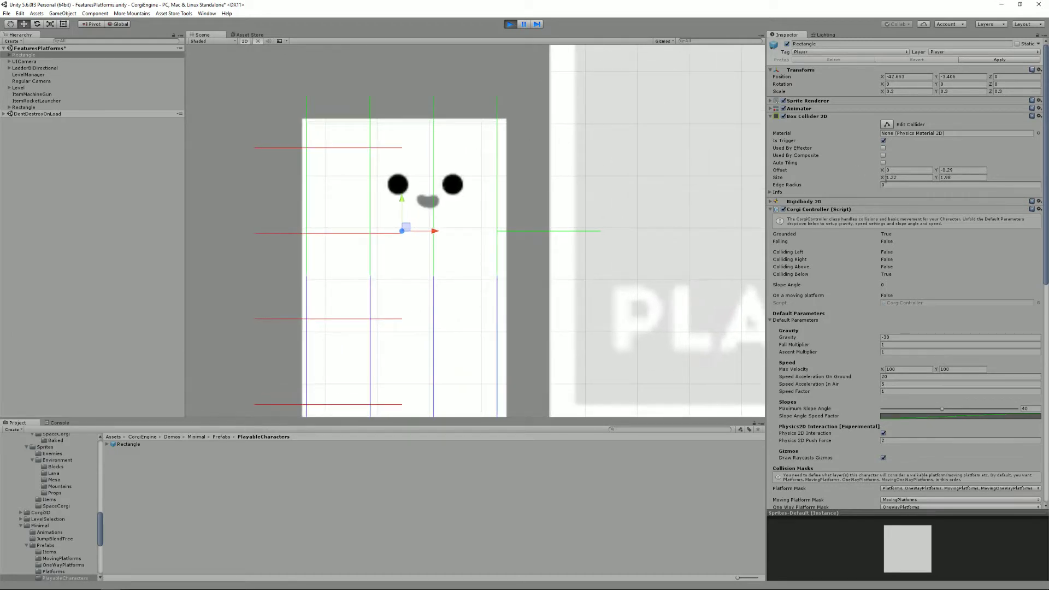
pyautogui.click(510, 24)
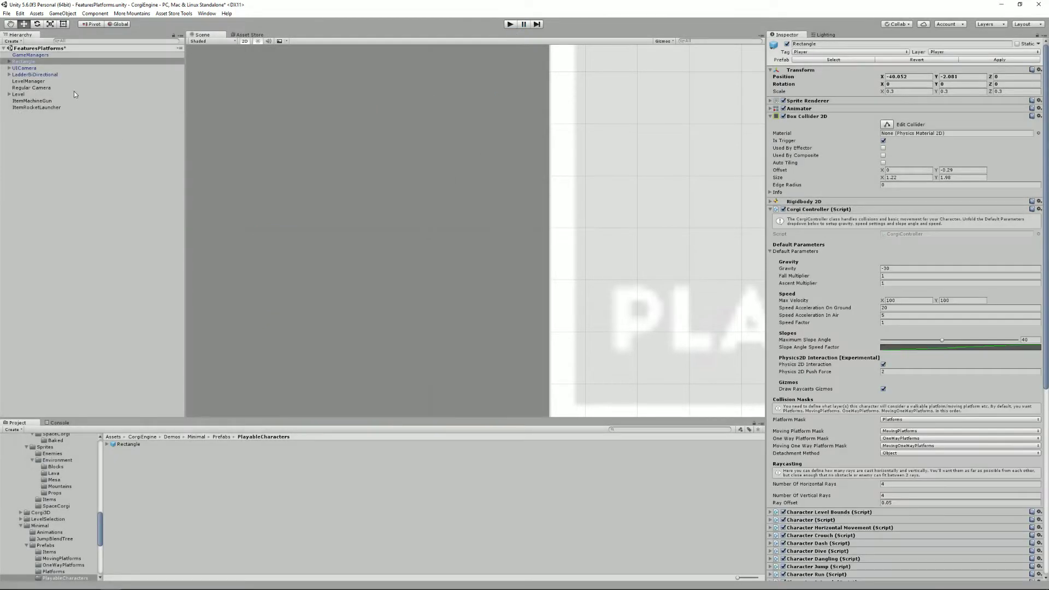
pyautogui.doubleClick(24, 61)
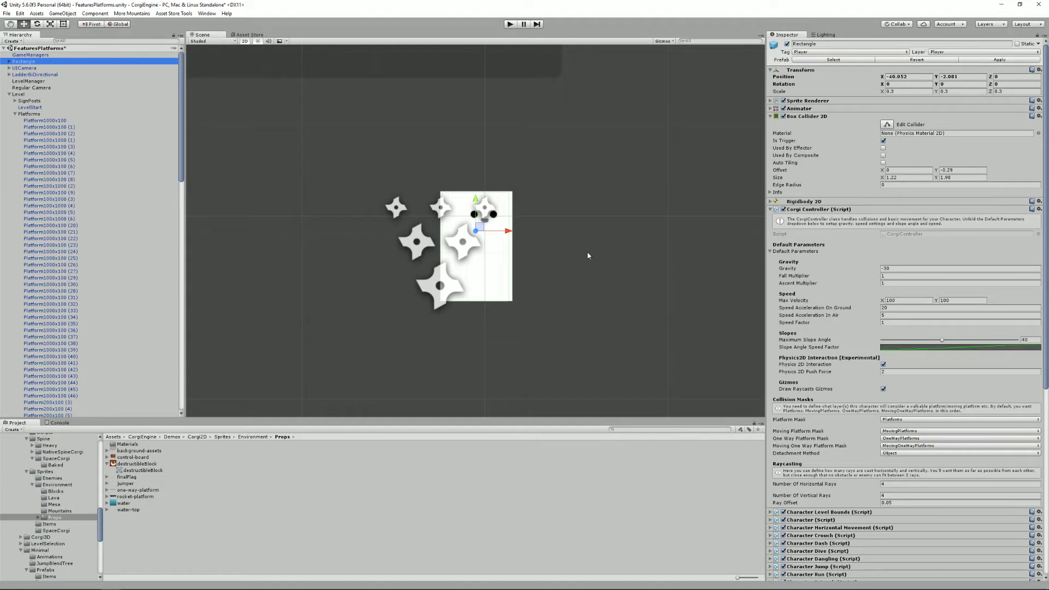
# Confirm the Corgi Controller Platform Mask stays on Platforms, then pan to reveal the platforms
pyautogui.scroll(-2, 589, 255)
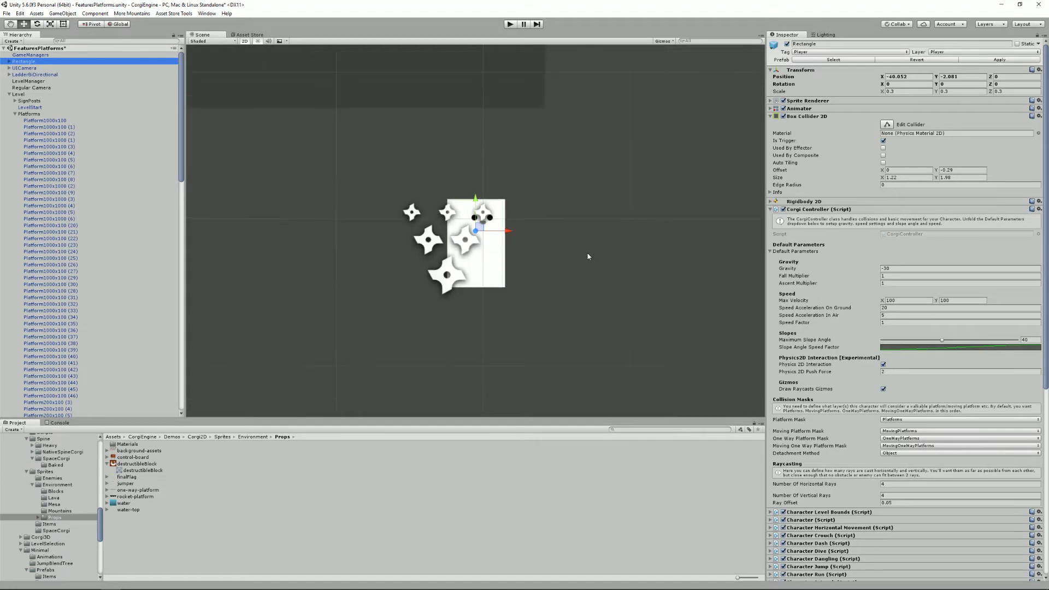
pyautogui.scroll(-3, 574, 289)
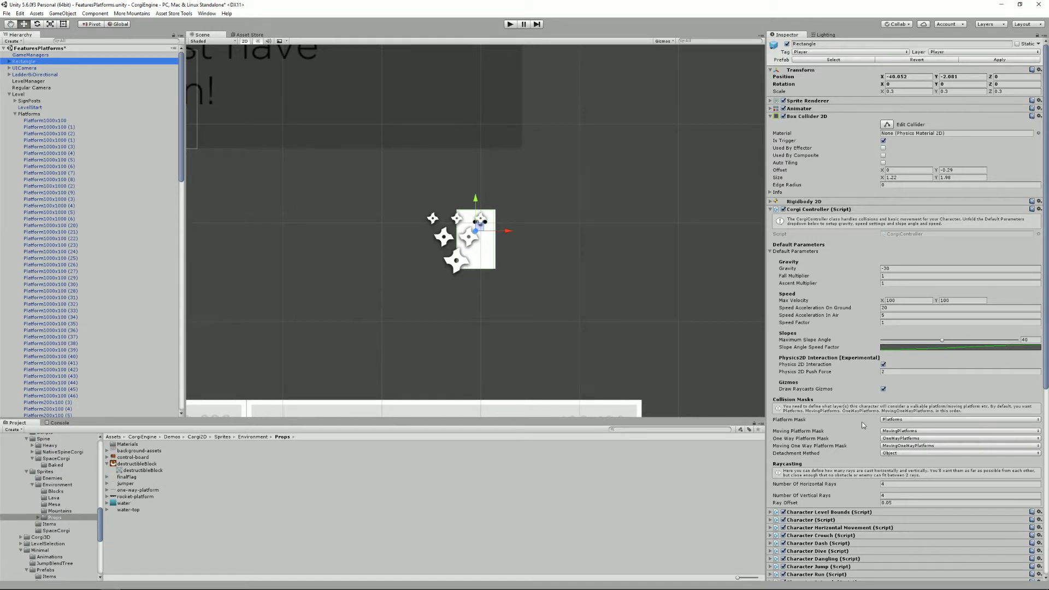
pyautogui.click(909, 420)
pyautogui.click(841, 421)
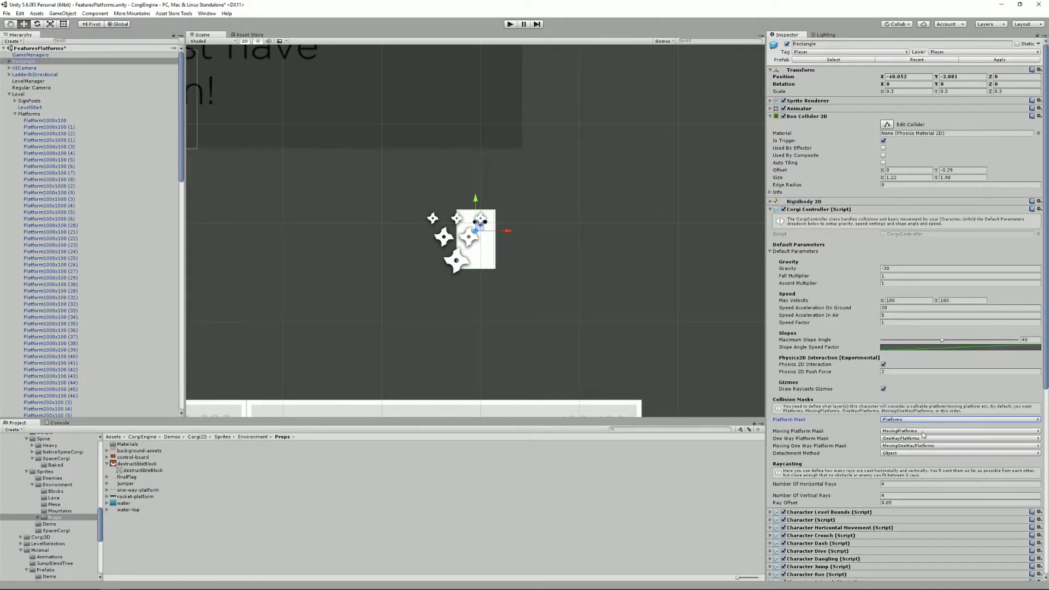
pyautogui.scroll(-2, 554, 328)
pyautogui.moveTo(554, 328); pyautogui.dragTo(554, 206, button='middle')
pyautogui.click(512, 303)
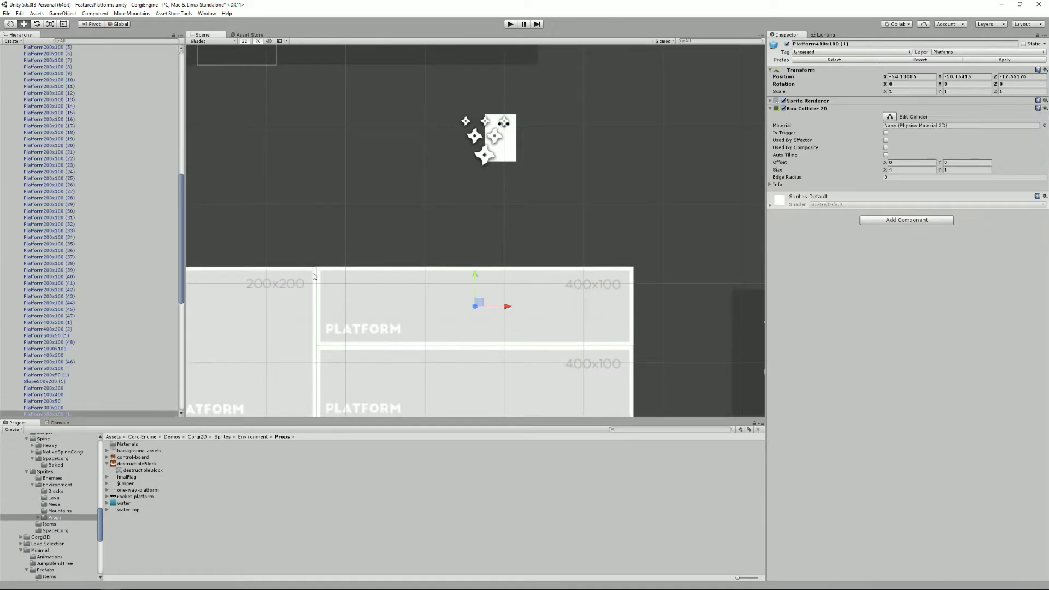
pyautogui.moveTo(481, 308)
pyautogui.mouseDown()
pyautogui.moveTo(497, 264)
pyautogui.moveTo(514, 256)
pyautogui.moveTo(480, 304)
pyautogui.mouseUp()
pyautogui.scroll(-2, 462, 280)
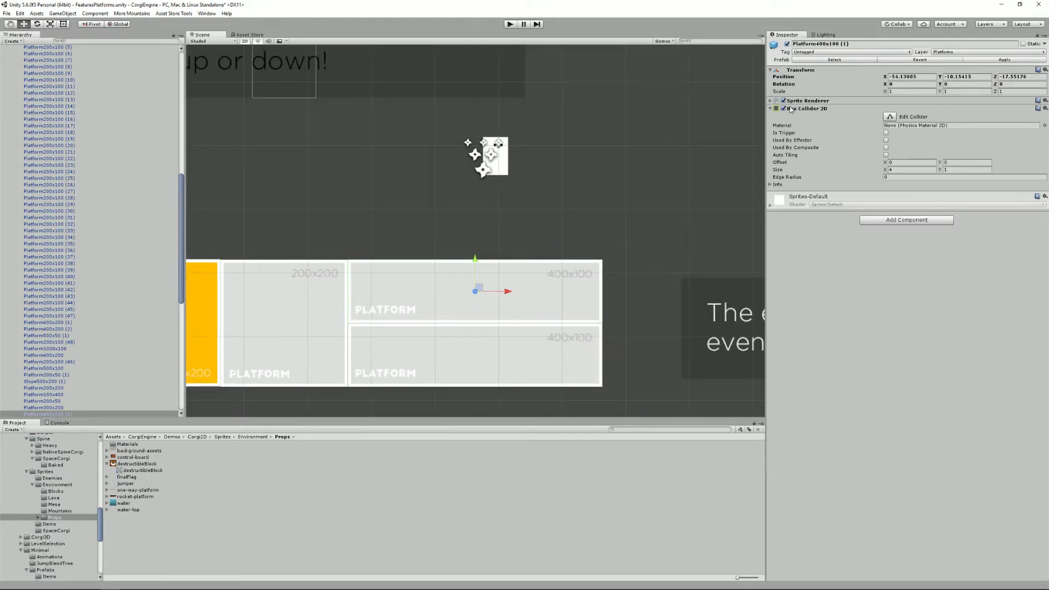
pyautogui.click(772, 108)
pyautogui.click(772, 108)
pyautogui.click(955, 53)
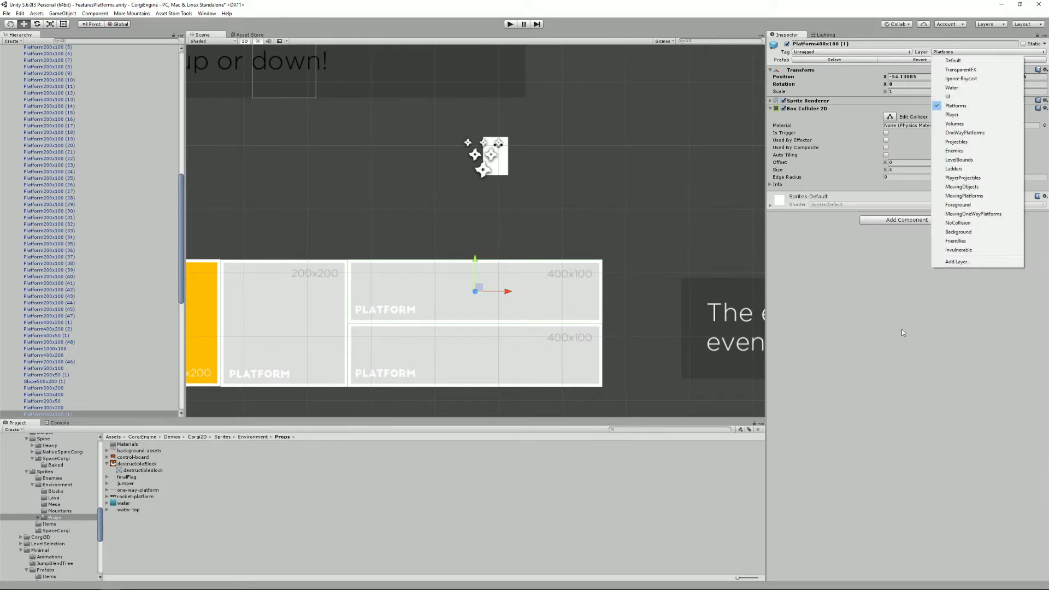
pyautogui.click(841, 321)
pyautogui.scroll(-2, 502, 237)
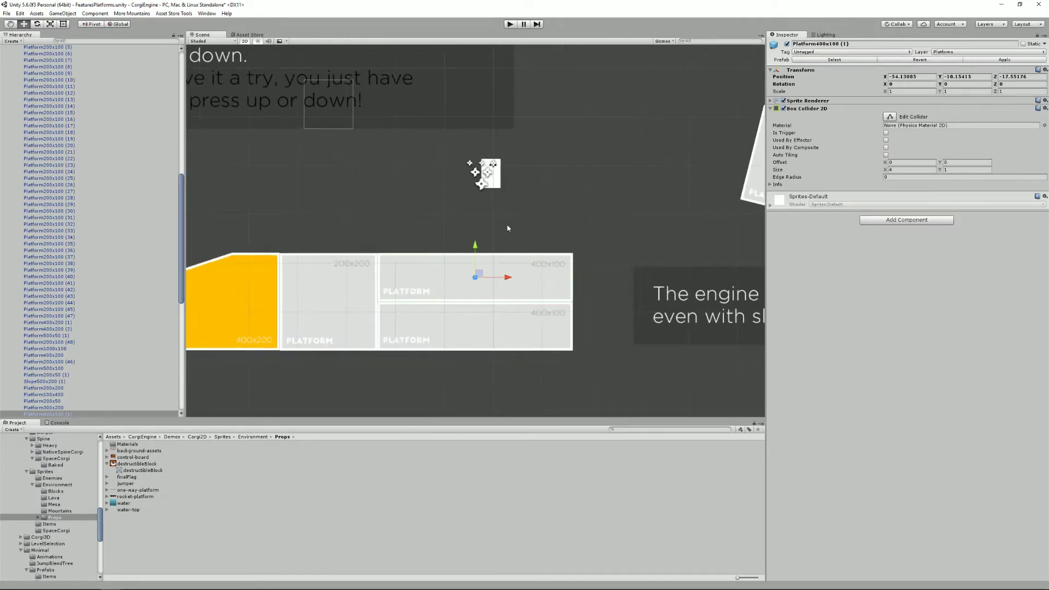
pyautogui.moveTo(502, 236); pyautogui.dragTo(552, 285, button='middle')
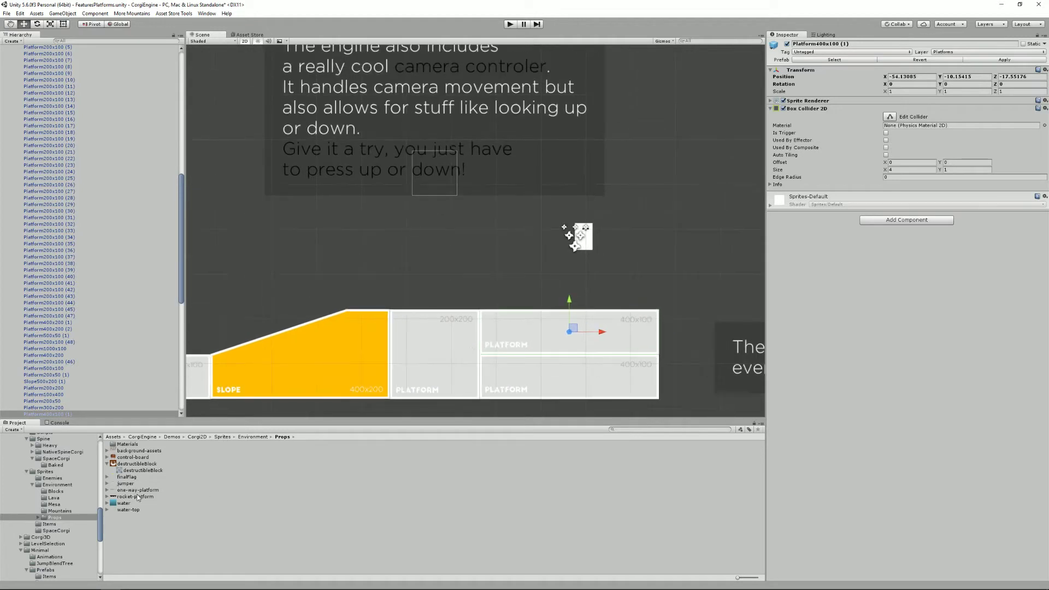
# Browse to the common Sprites folder and preview the AchievementIcons_8 sprite
pyautogui.click(27, 472)
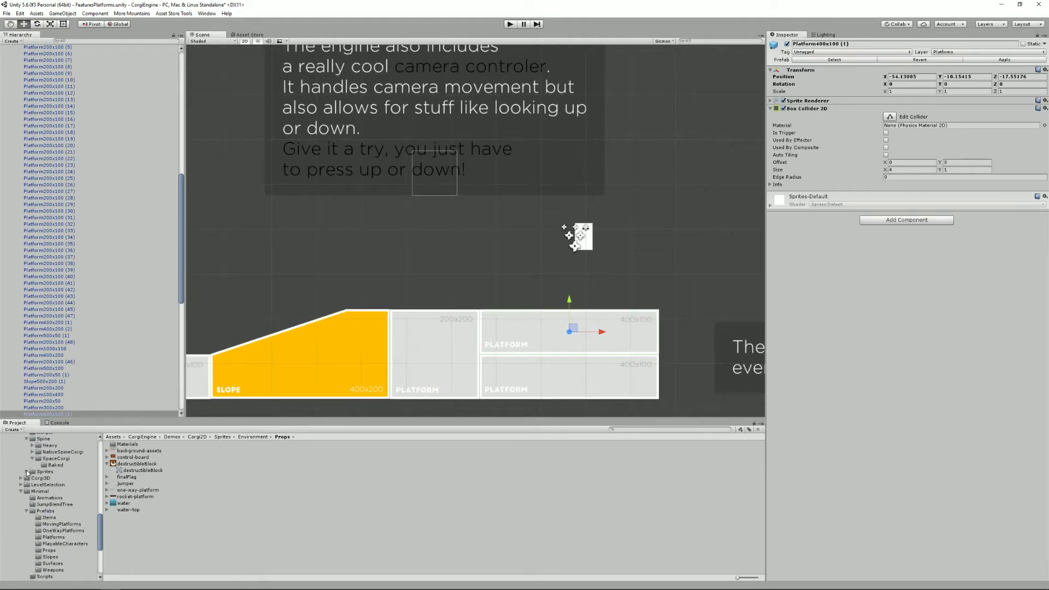
pyautogui.scroll(10, 28, 473)
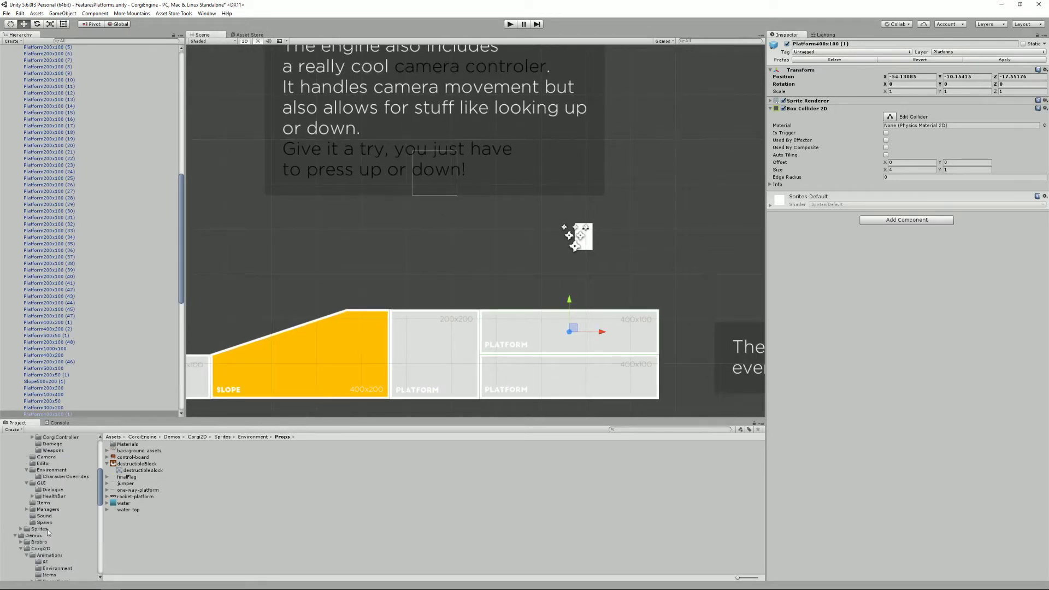
pyautogui.click(48, 532)
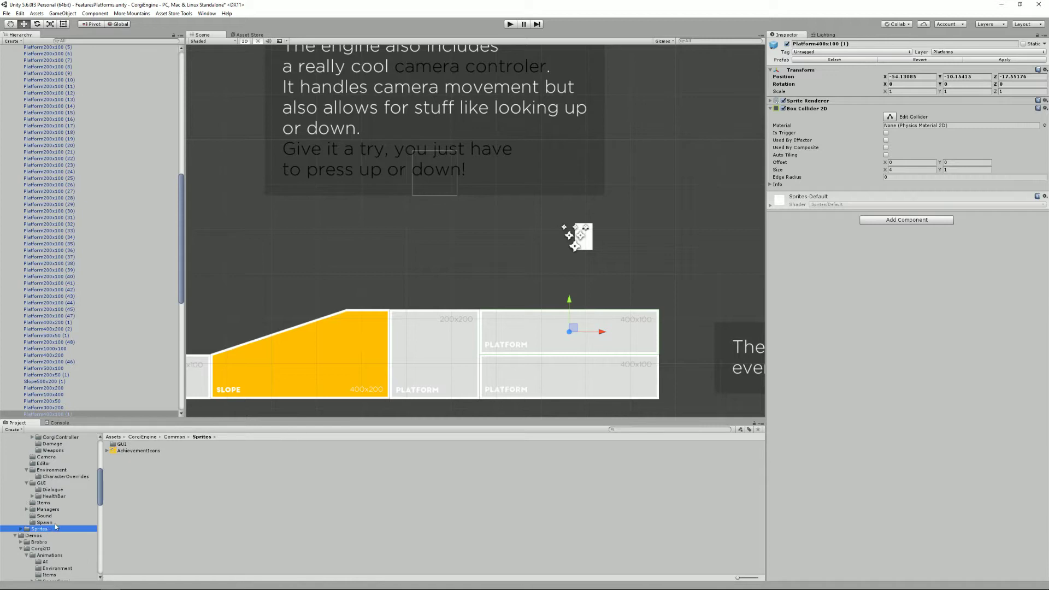
pyautogui.click(107, 453)
pyautogui.click(129, 471)
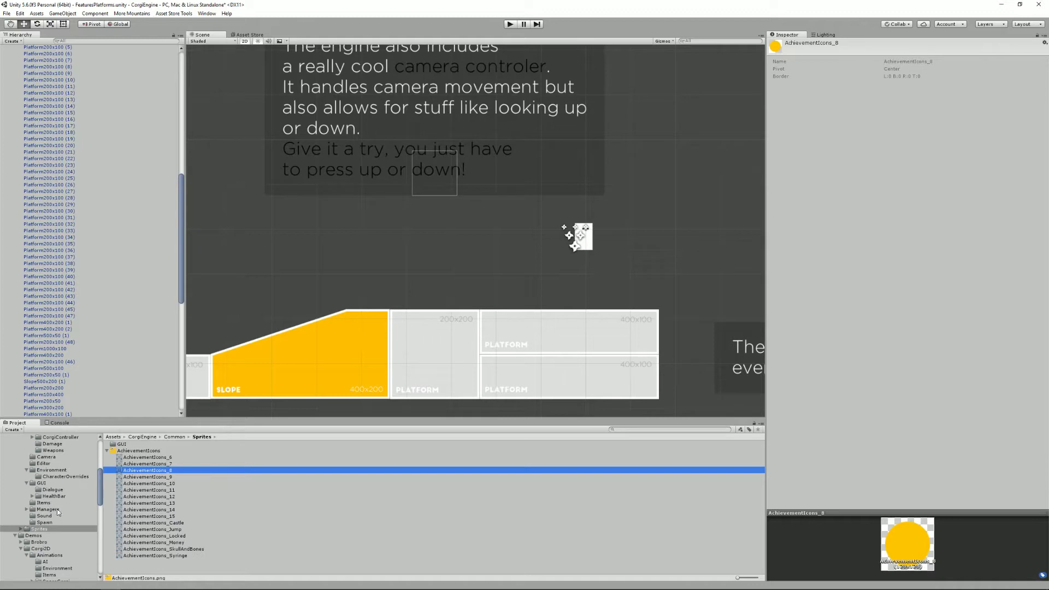
# In the GUI folder, expand healthBar and drag healthBar_0 into the scene above the slope
pyautogui.doubleClick(127, 446)
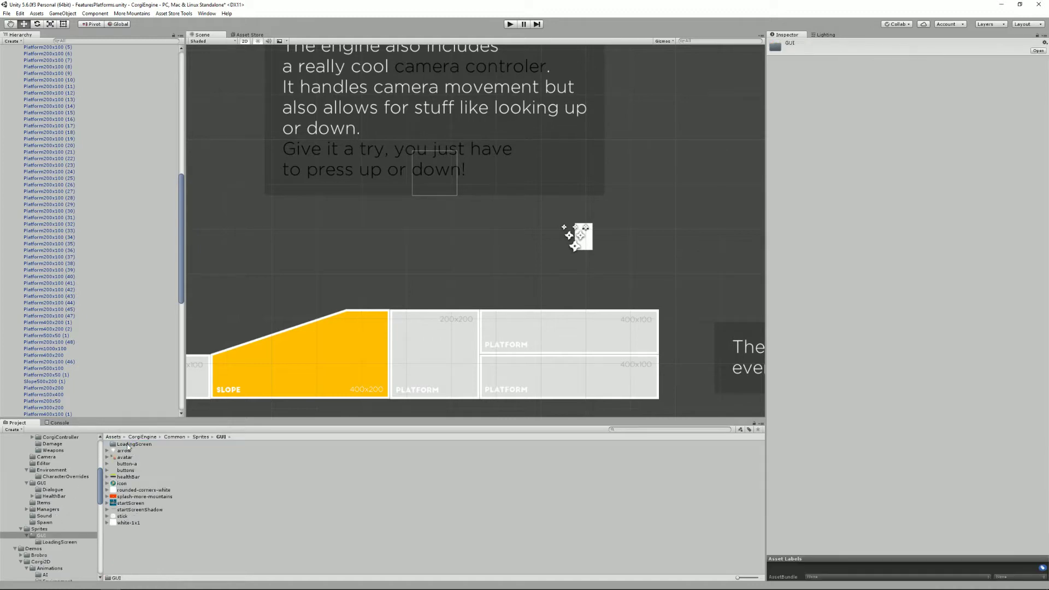
pyautogui.click(130, 503)
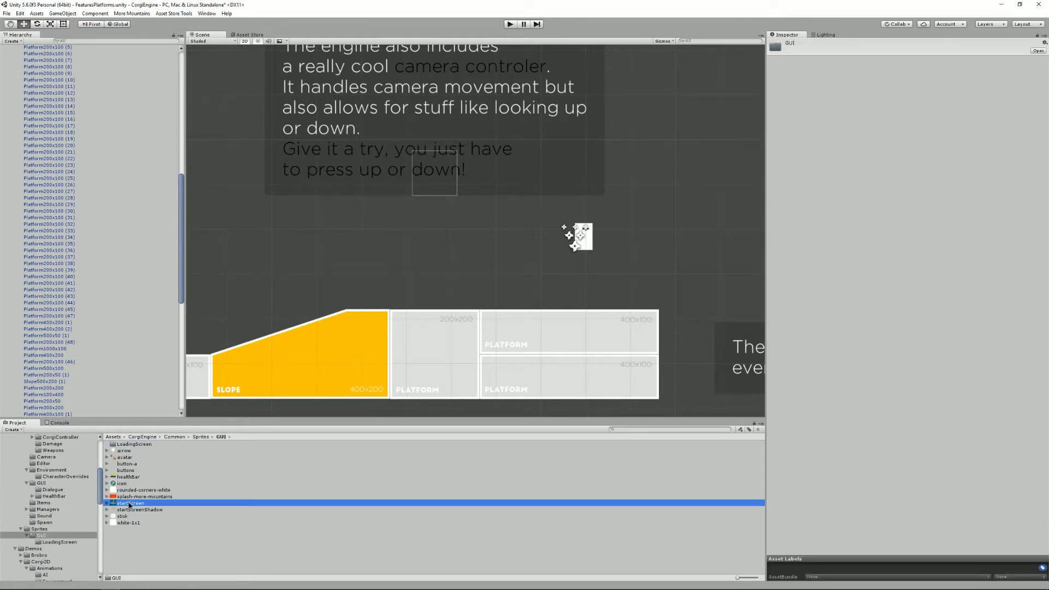
pyautogui.click(129, 477)
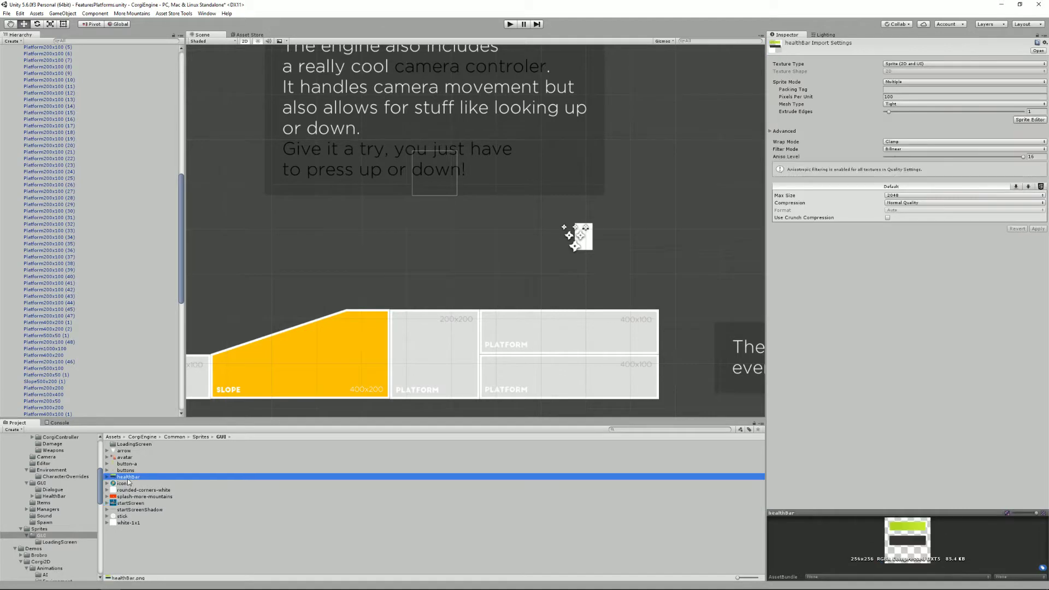
pyautogui.click(107, 477)
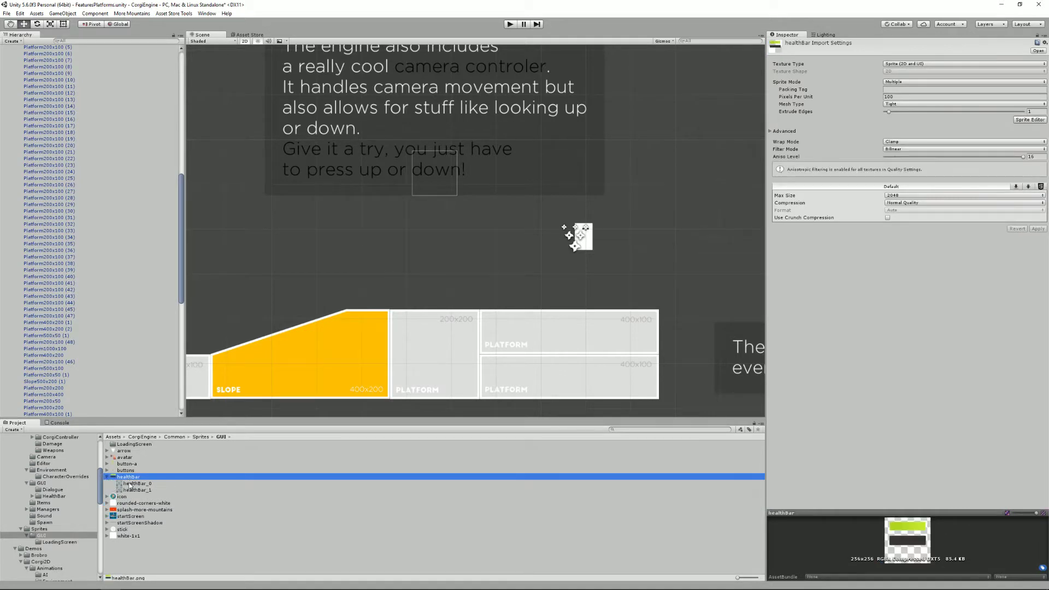
pyautogui.moveTo(131, 485)
pyautogui.mouseDown()
pyautogui.moveTo(465, 245)
pyautogui.moveTo(450, 257)
pyautogui.mouseUp()
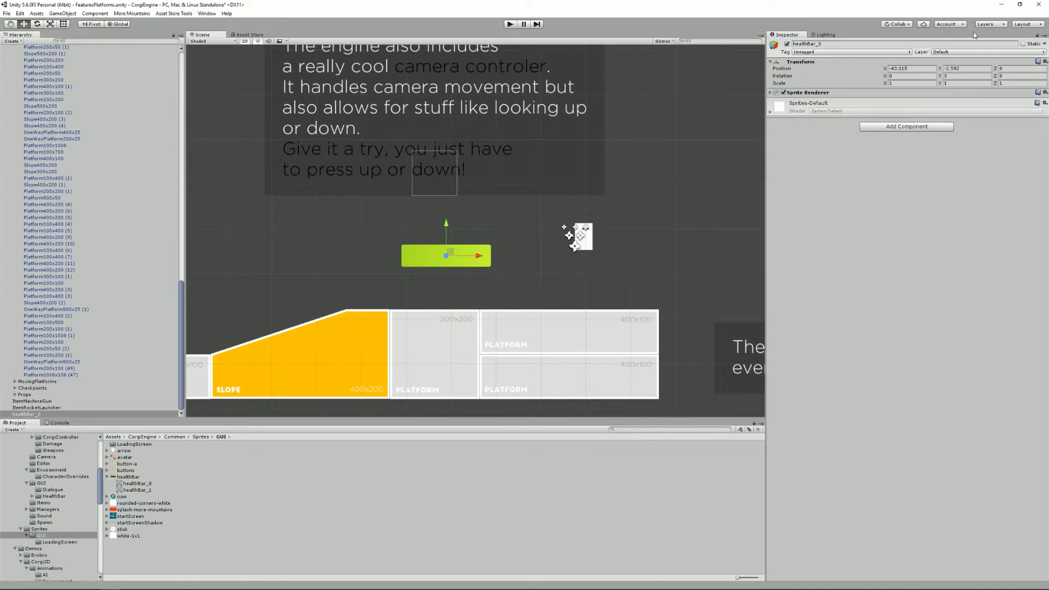
# Put healthBar_0 on the Platforms layer and add a Box Collider 2D
pyautogui.click(957, 52)
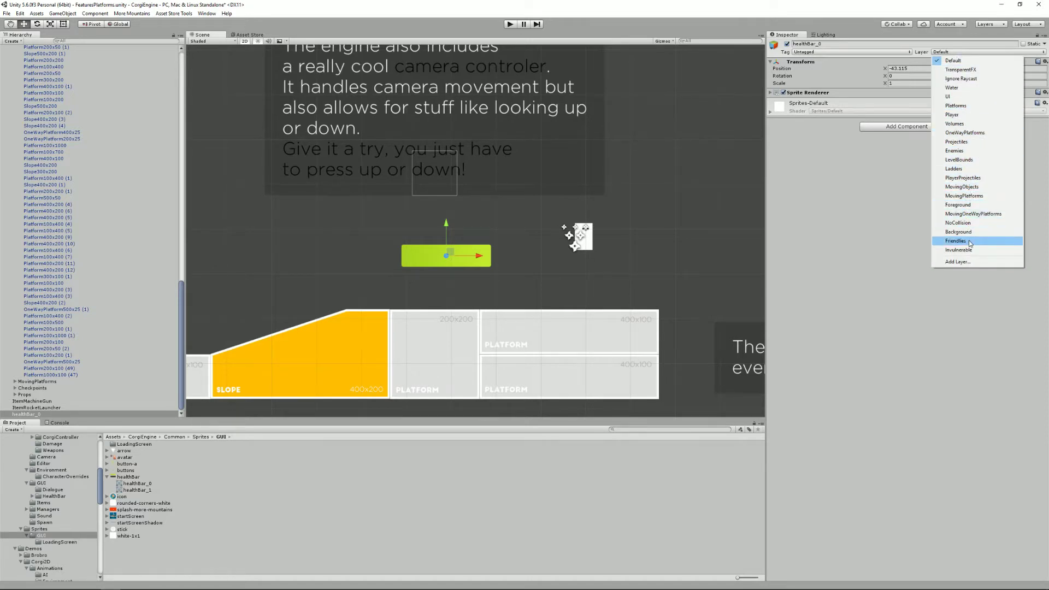
pyautogui.click(973, 107)
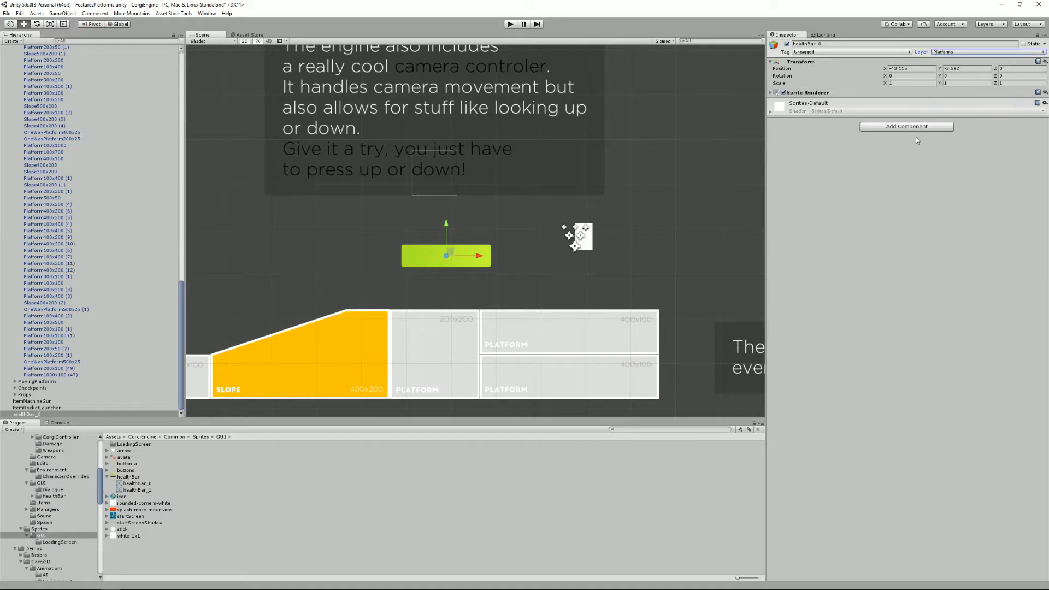
pyautogui.click(901, 126)
pyautogui.write('box collider 2d')
pyautogui.press('Return')
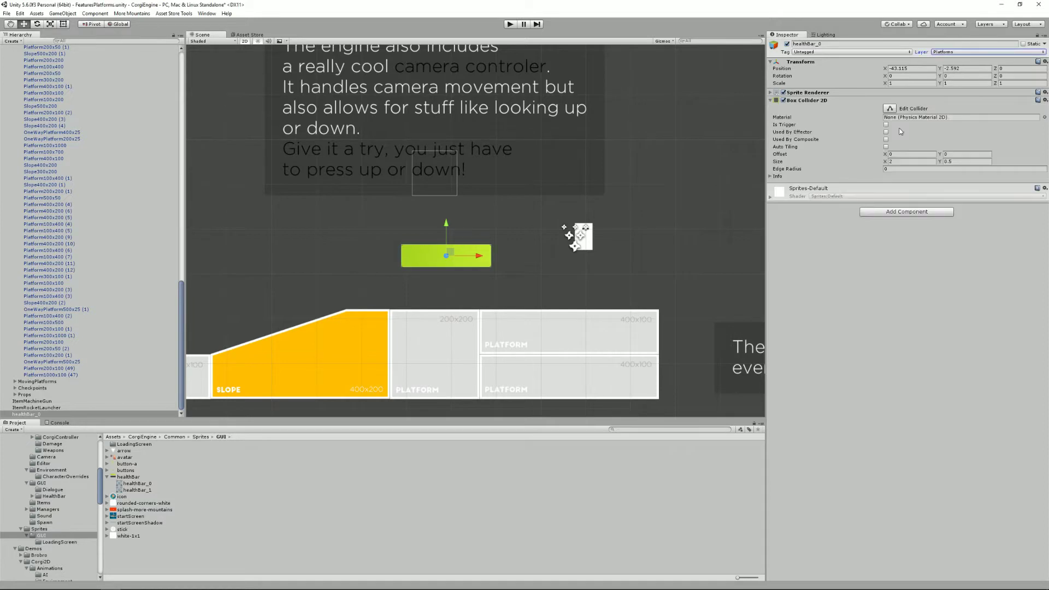
# Set the Box Collider 2D Size X to 2 to match the green sprite
pyautogui.scroll(8, 475, 233)
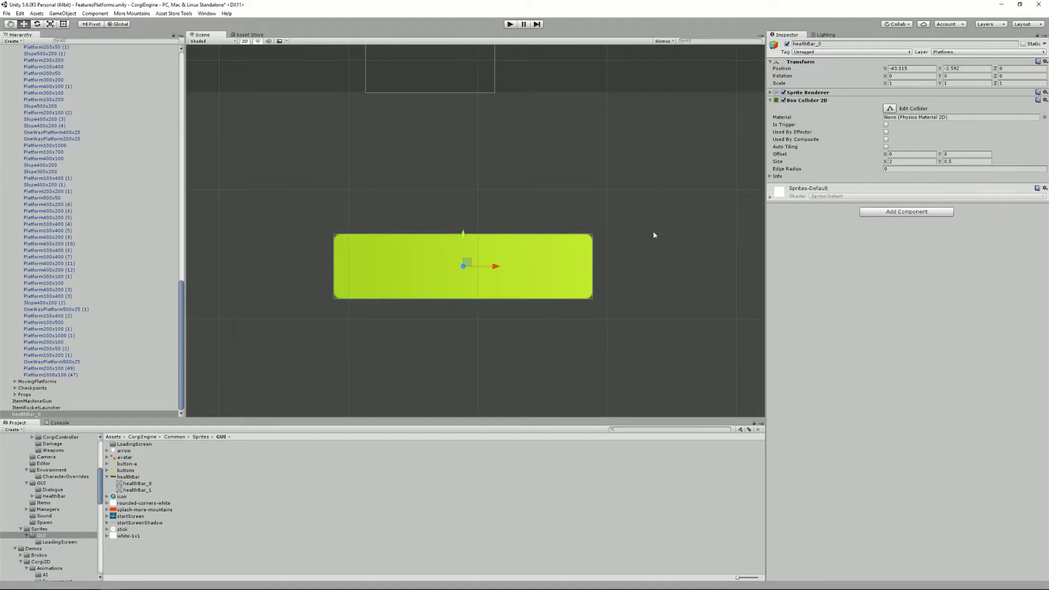
pyautogui.scroll(-5, 648, 246)
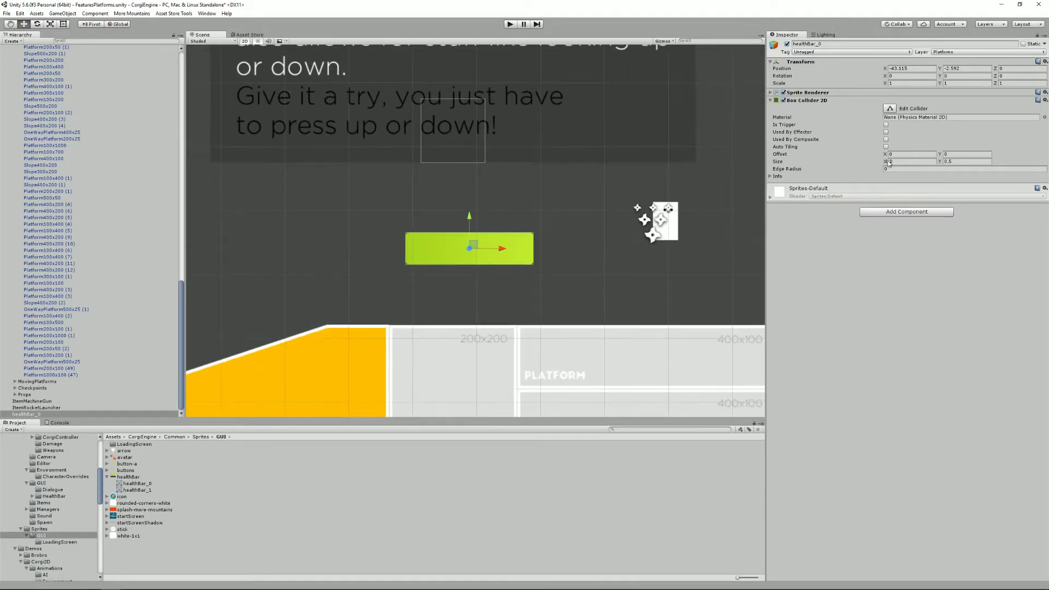
pyautogui.moveTo(886, 161)
pyautogui.mouseDown()
pyautogui.moveTo(918, 162)
pyautogui.moveTo(887, 162)
pyautogui.moveTo(897, 161)
pyautogui.mouseUp()
pyautogui.write('2')
pyautogui.click(514, 26)
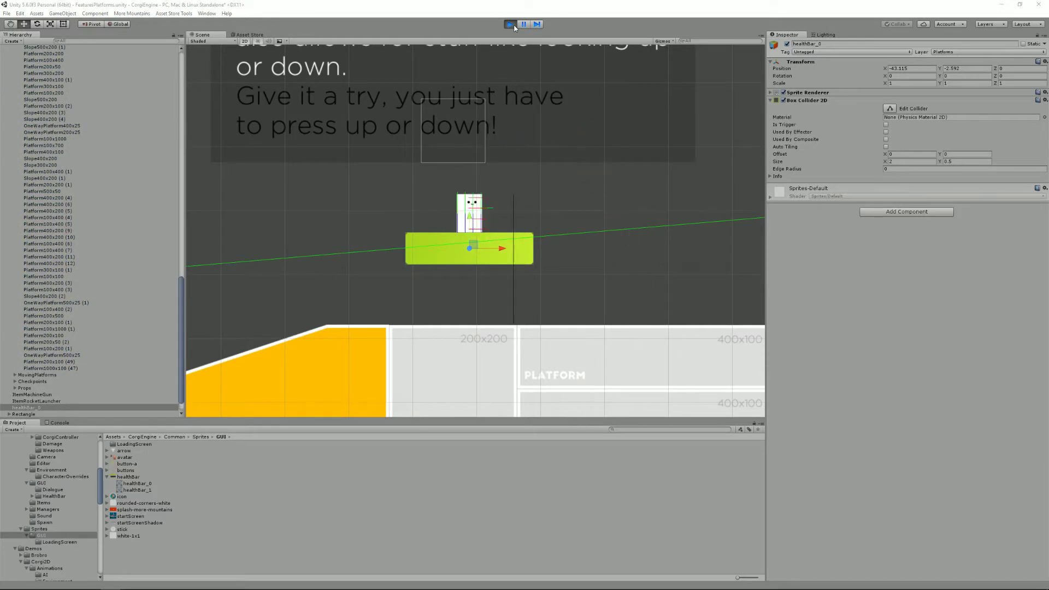
pyautogui.press('Right')
pyautogui.press('Left')
pyautogui.press('space')
pyautogui.press('Right')
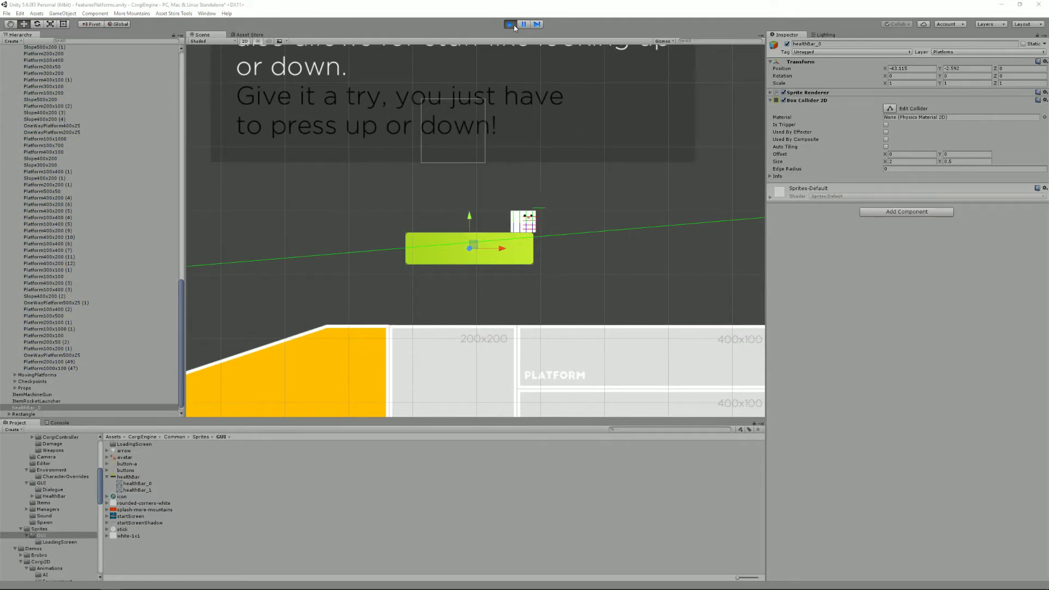
pyautogui.press('Left')
pyautogui.press('Right')
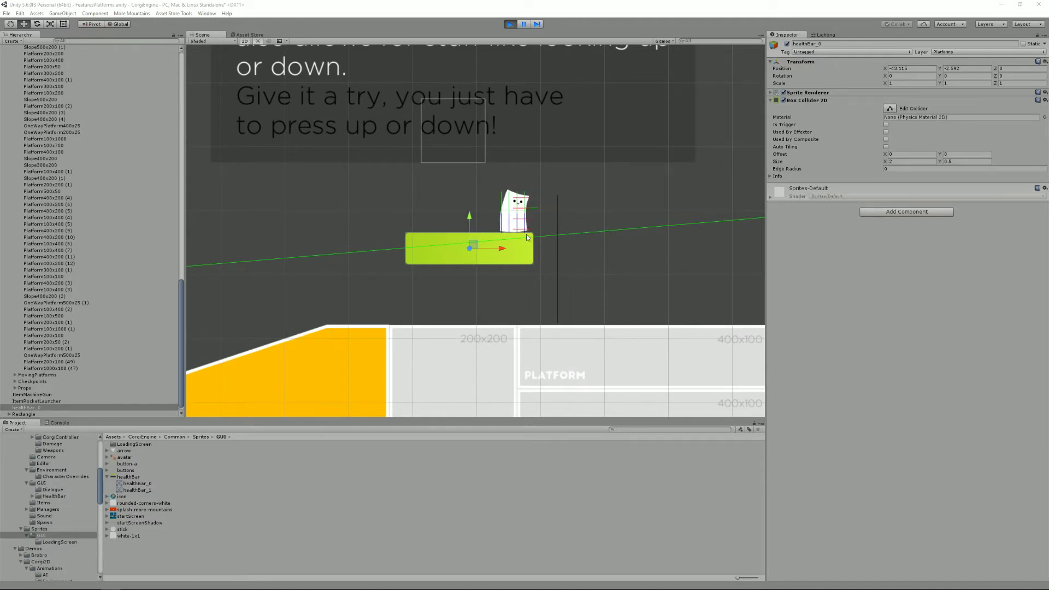
pyautogui.press('Left')
pyautogui.press('Right')
pyautogui.press('Right')
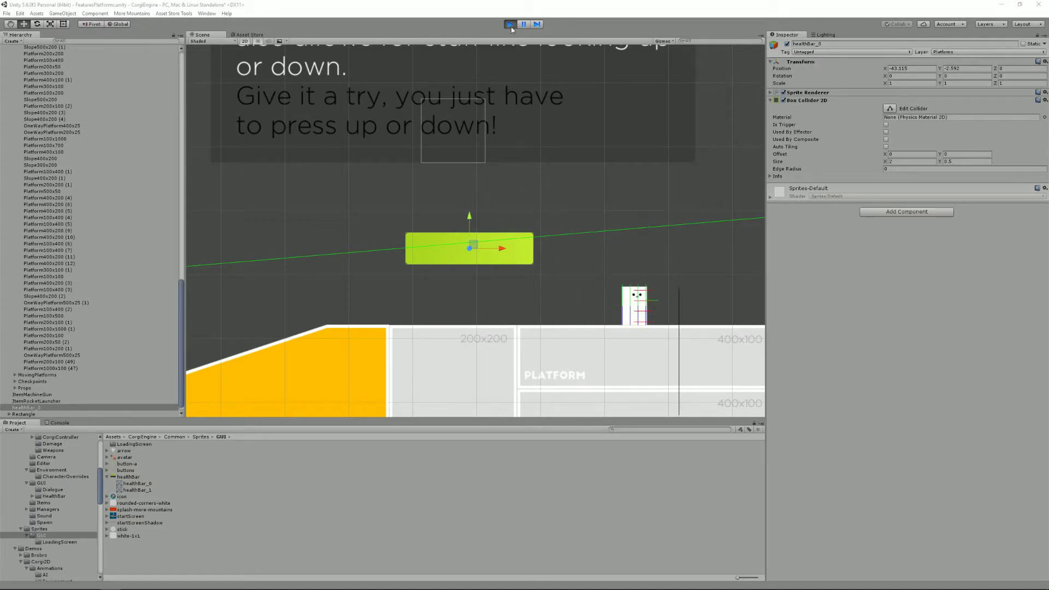
pyautogui.click(510, 25)
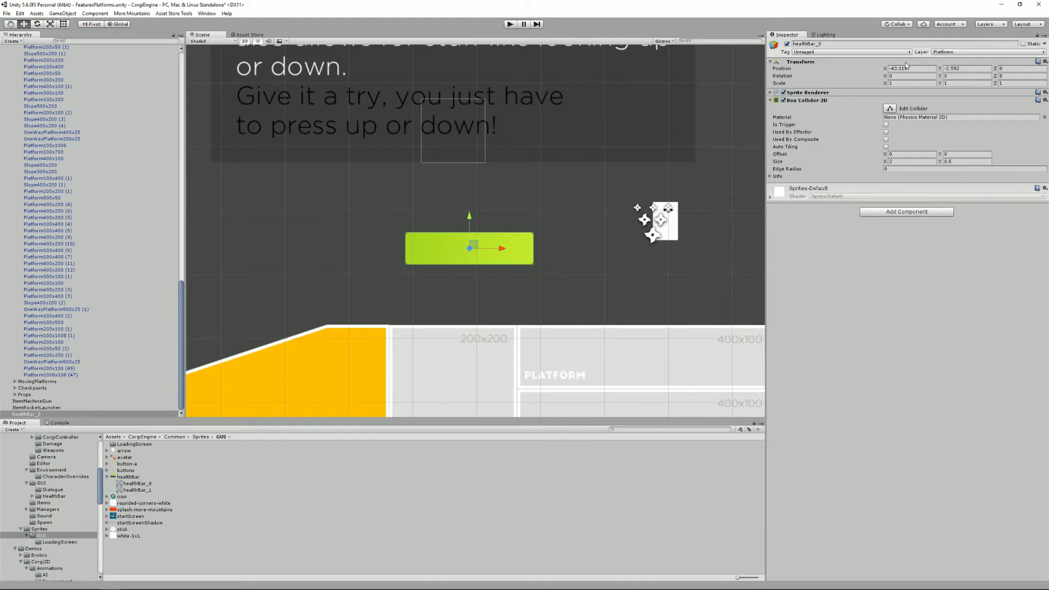
# Put healthBar_0 on the OneWayPlatforms layer and check it in a quick test run
pyautogui.click(968, 53)
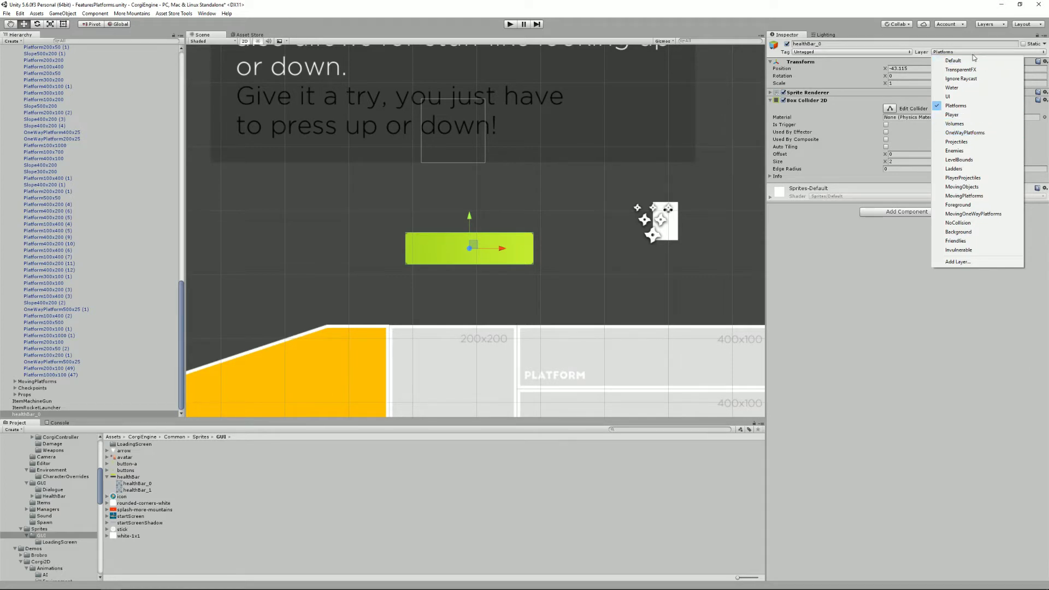
pyautogui.click(944, 53)
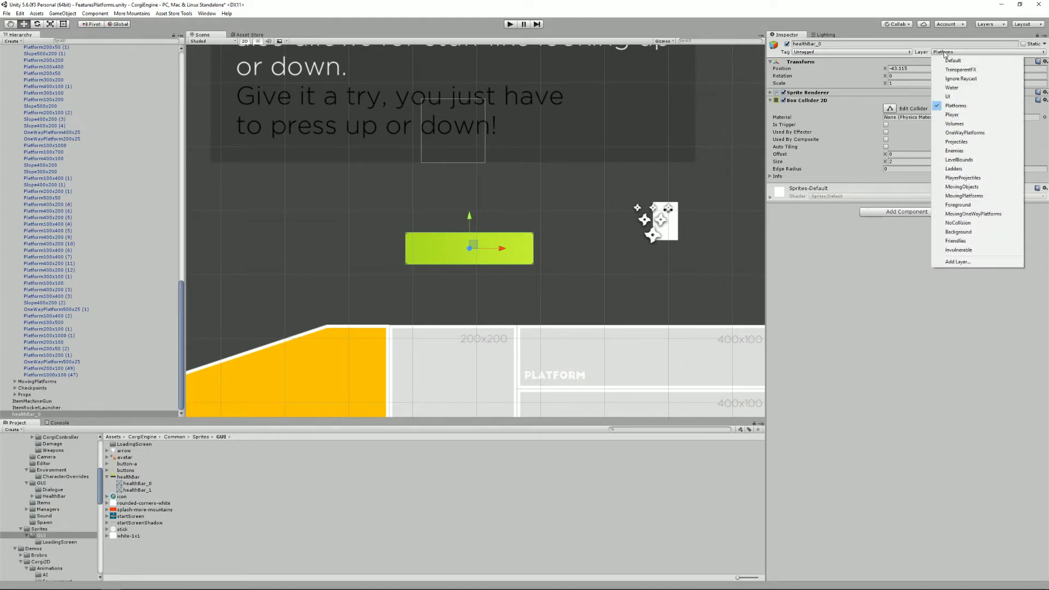
pyautogui.click(959, 133)
pyautogui.click(509, 26)
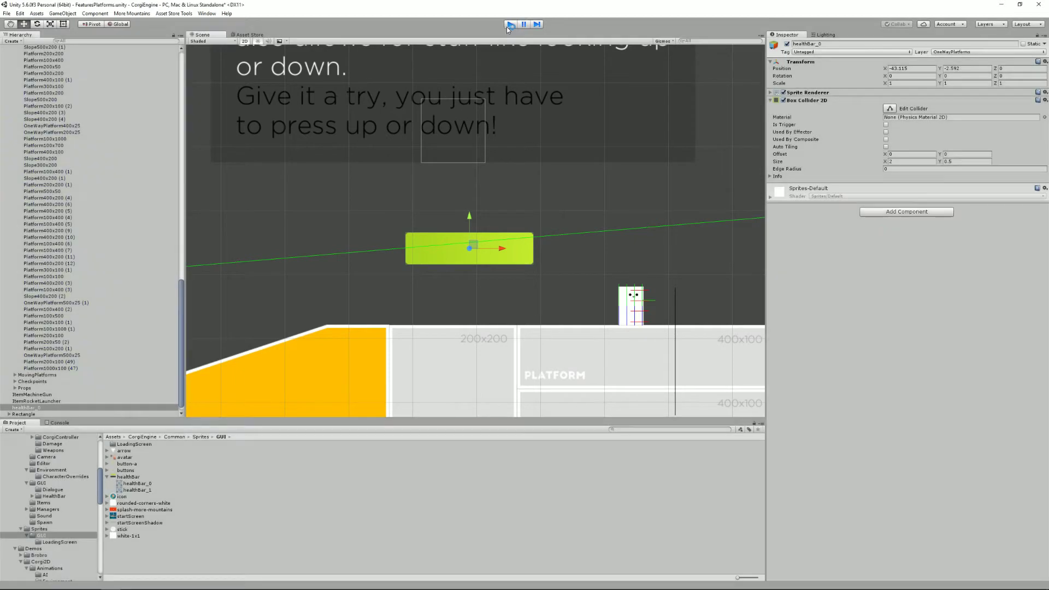
pyautogui.click(508, 25)
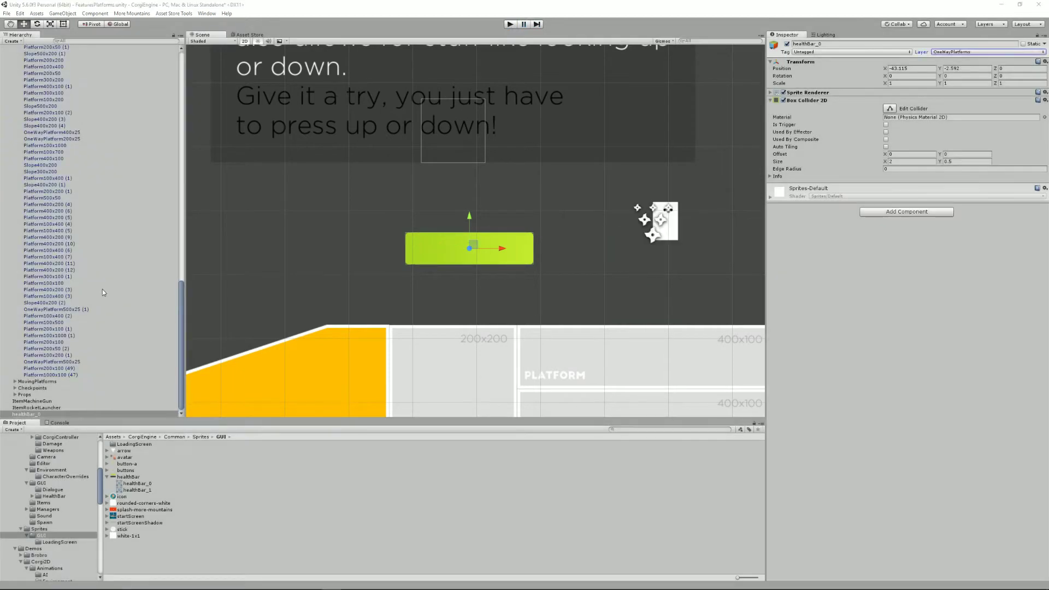
# Move healthBar_0 to the MovingPlatforms layer and add a Moving Platform component
pyautogui.click(949, 53)
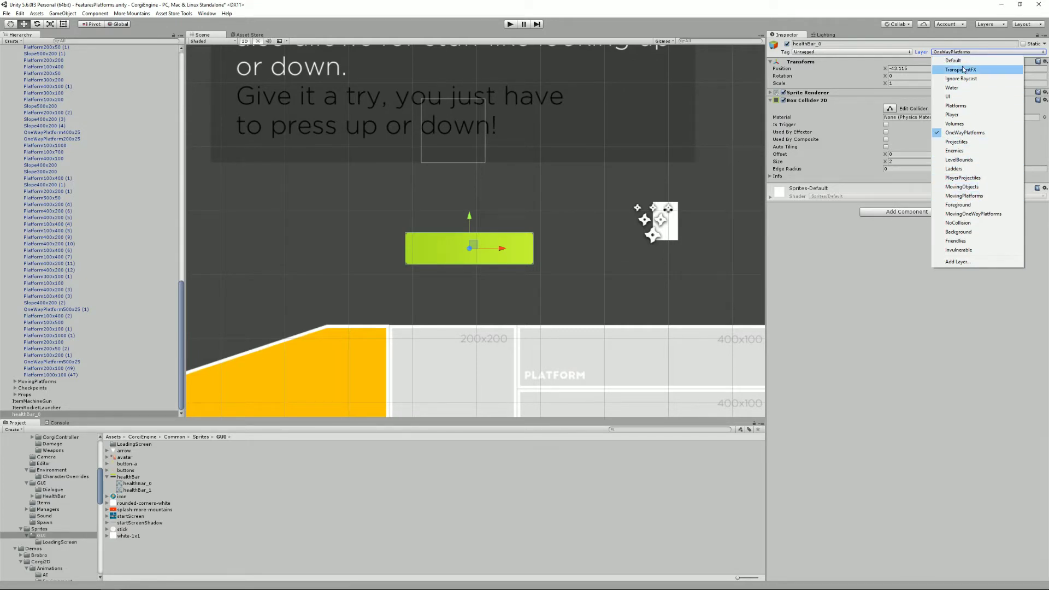
pyautogui.click(963, 197)
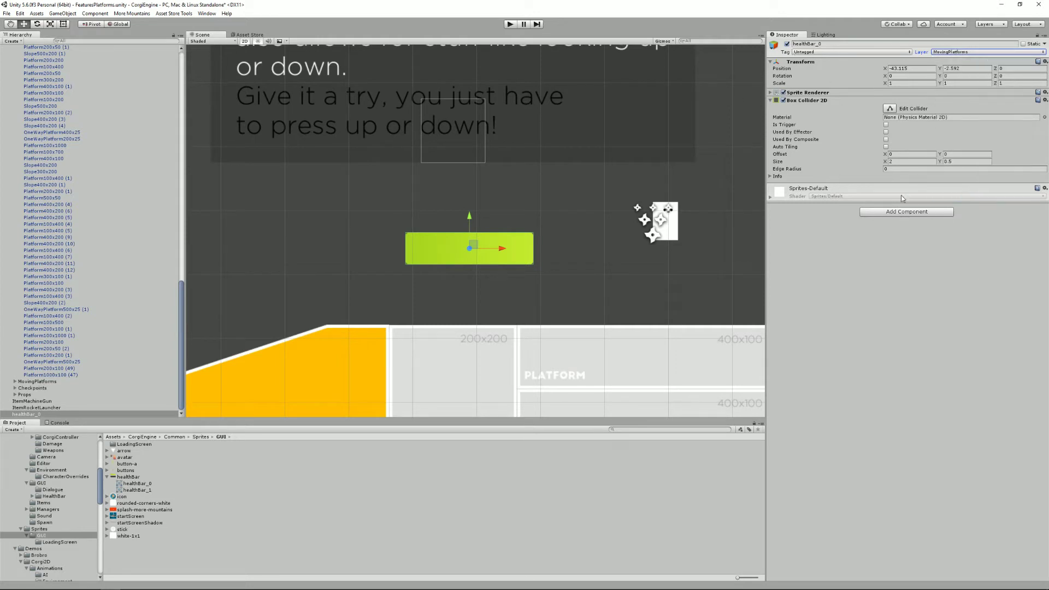
pyautogui.click(909, 213)
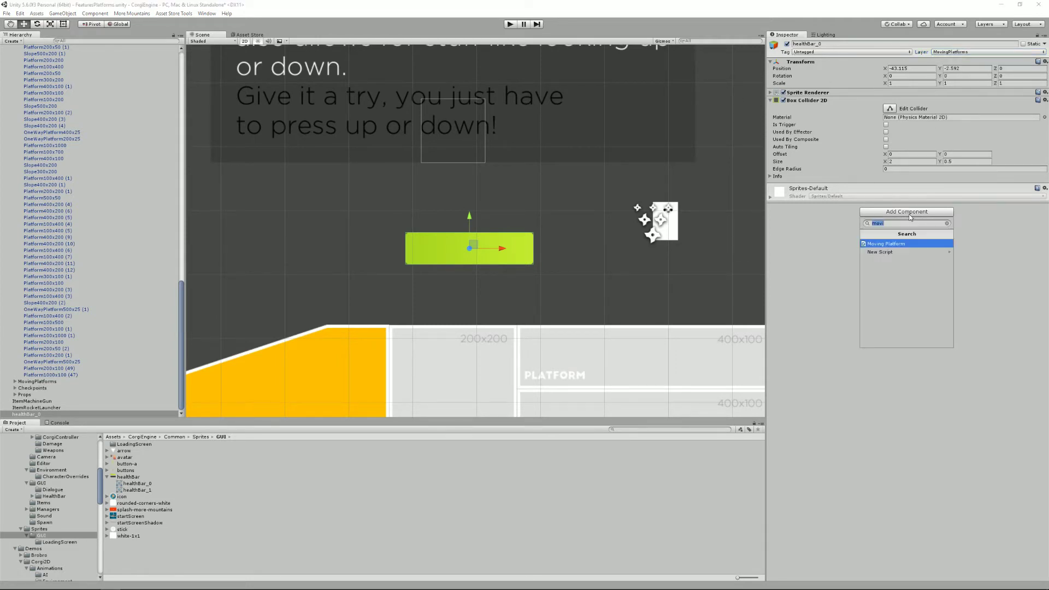
pyautogui.click(902, 245)
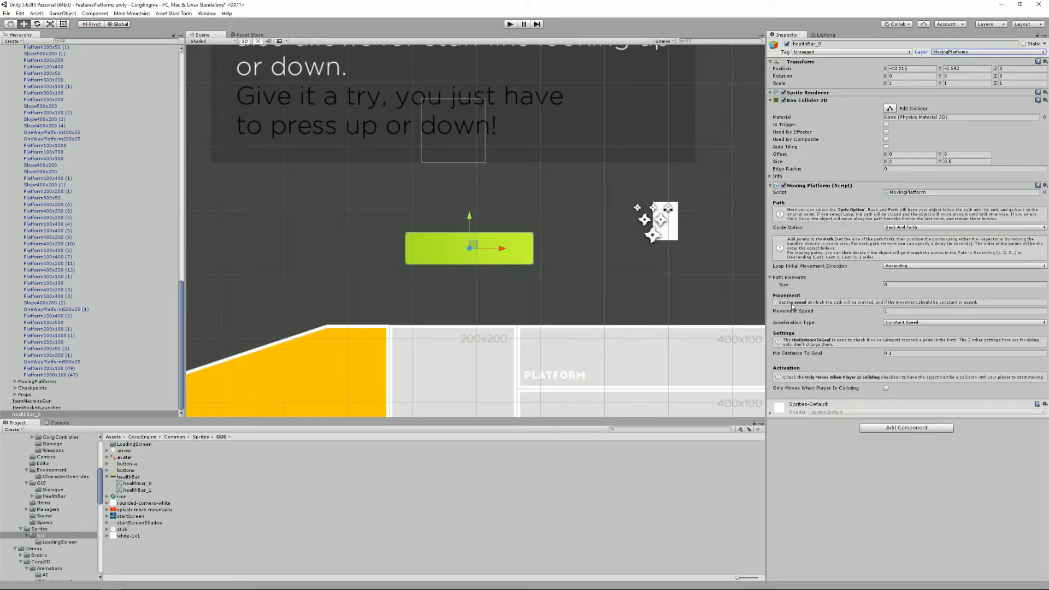
# Give the path 3 elements and drag the points up-right and across to the upper left
pyautogui.click(898, 284)
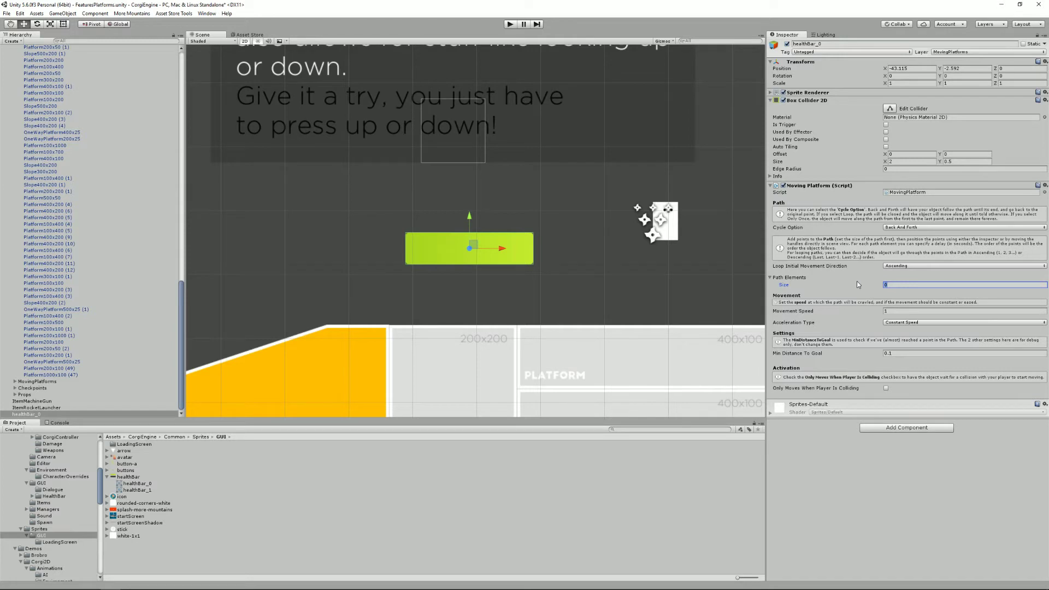
pyautogui.write('3')
pyautogui.press('Return')
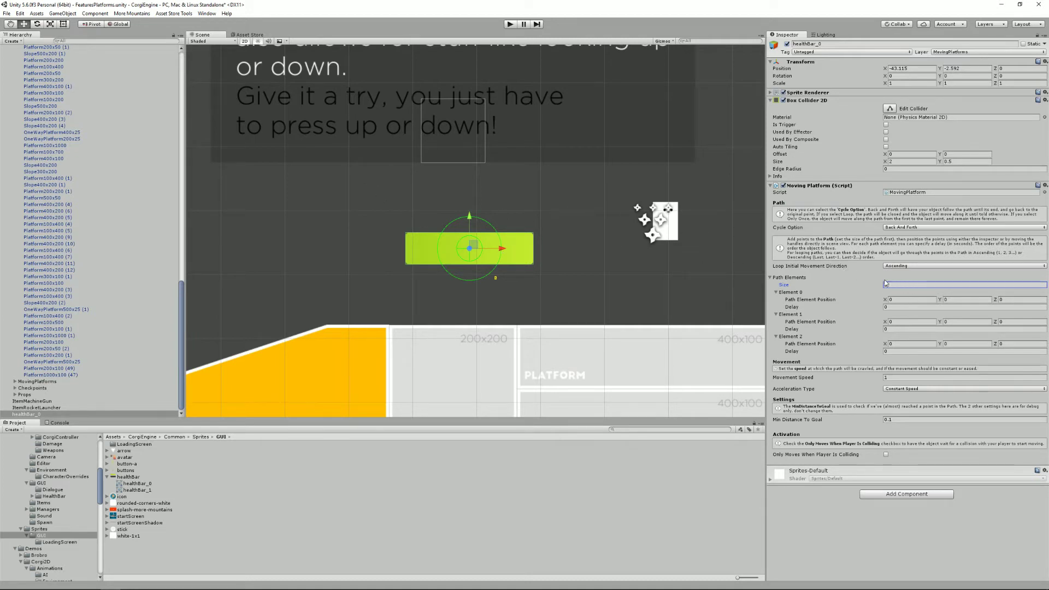
pyautogui.moveTo(459, 235); pyautogui.dragTo(592, 74)
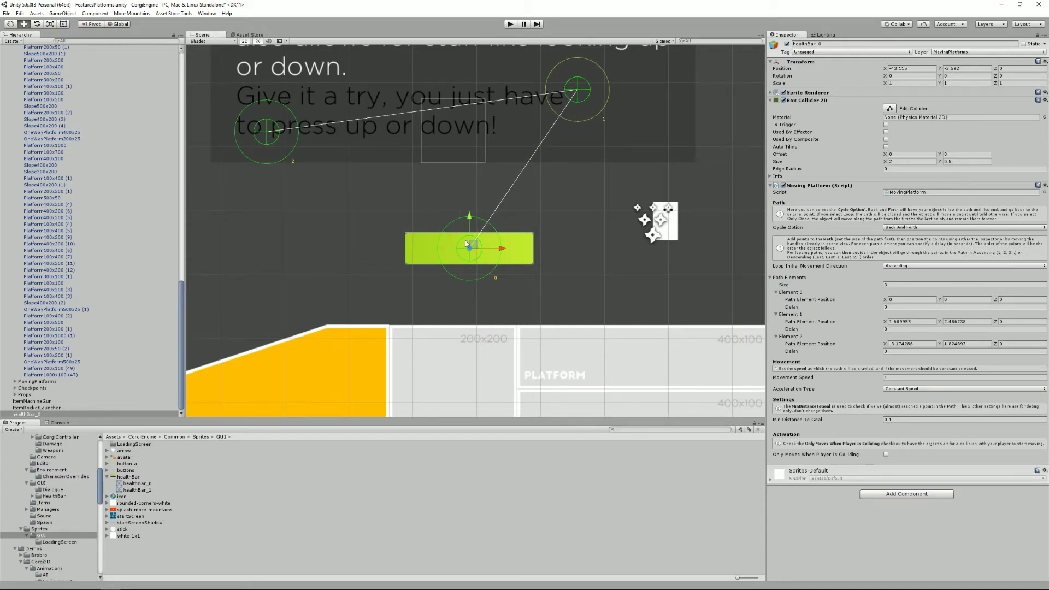
pyautogui.moveTo(452, 233)
pyautogui.mouseDown()
pyautogui.moveTo(473, 226)
pyautogui.moveTo(457, 232)
pyautogui.mouseUp()
# Test-ride the moving platform with the character, then open the Cycle Option dropdown
pyautogui.click(510, 25)
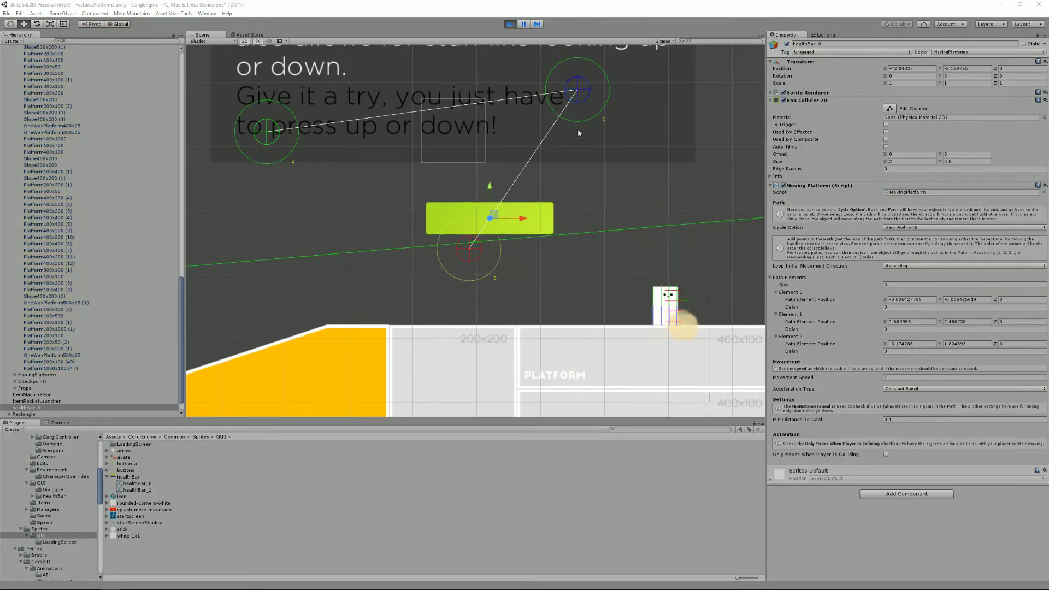
pyautogui.press('Left')
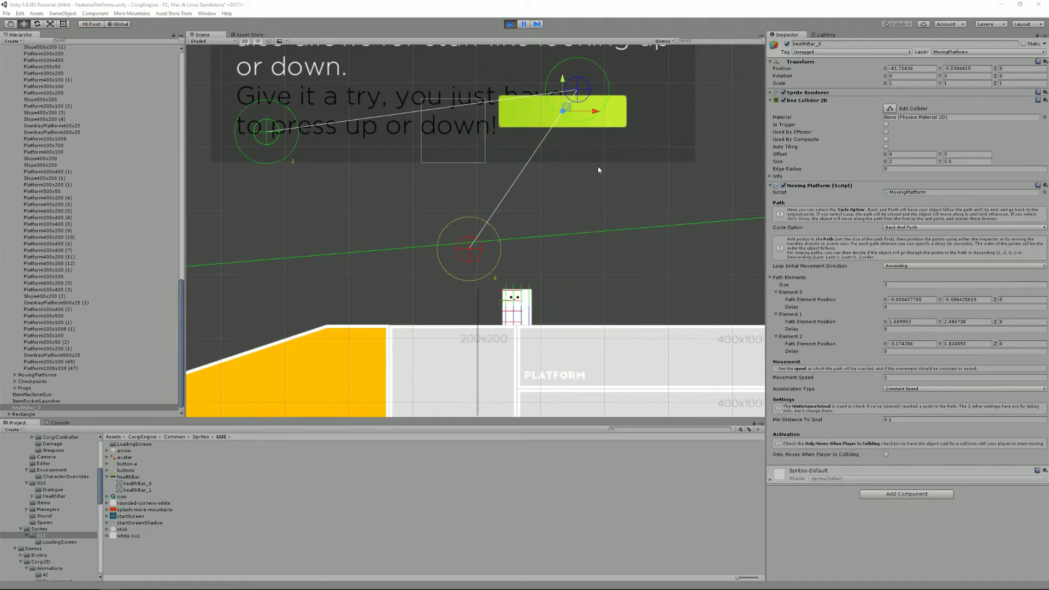
pyautogui.press('space')
pyautogui.press('Right')
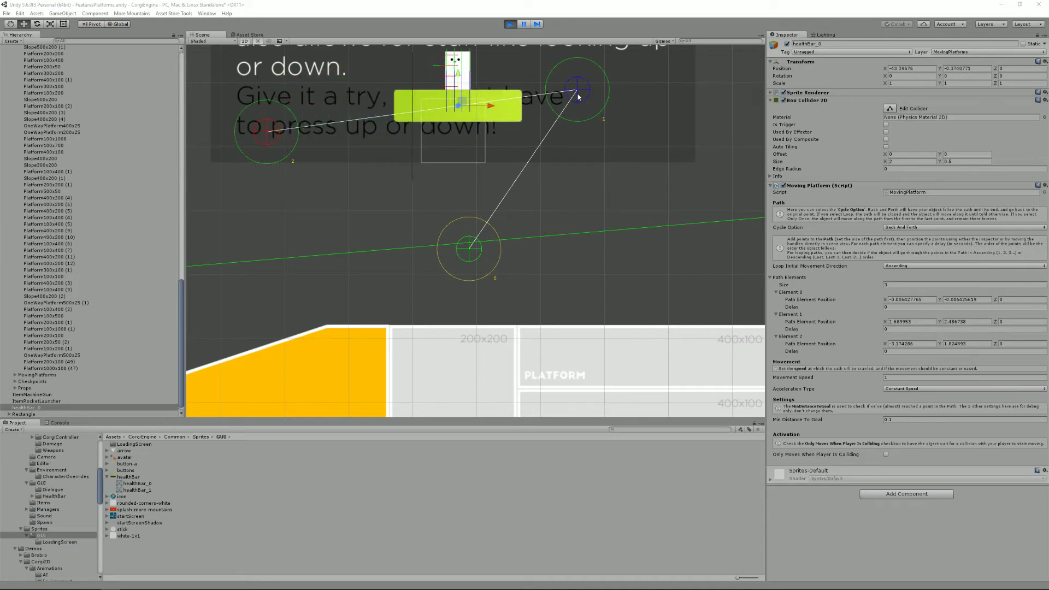
pyautogui.click(512, 25)
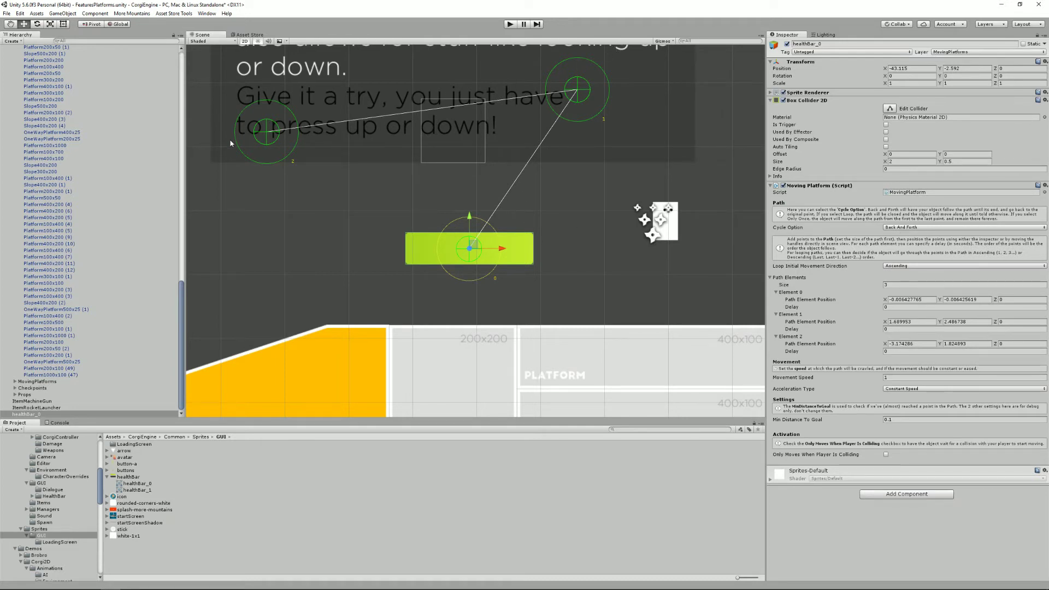
pyautogui.click(921, 227)
# Set the cycle option to Loop and test the looping path at movement speed 5
pyautogui.click(923, 236)
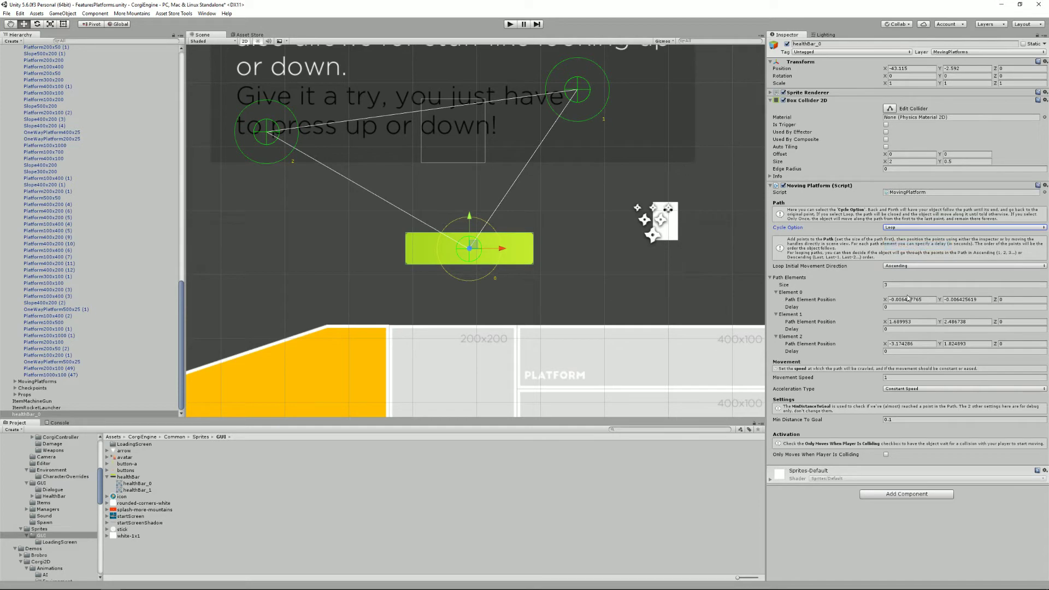
pyautogui.click(510, 25)
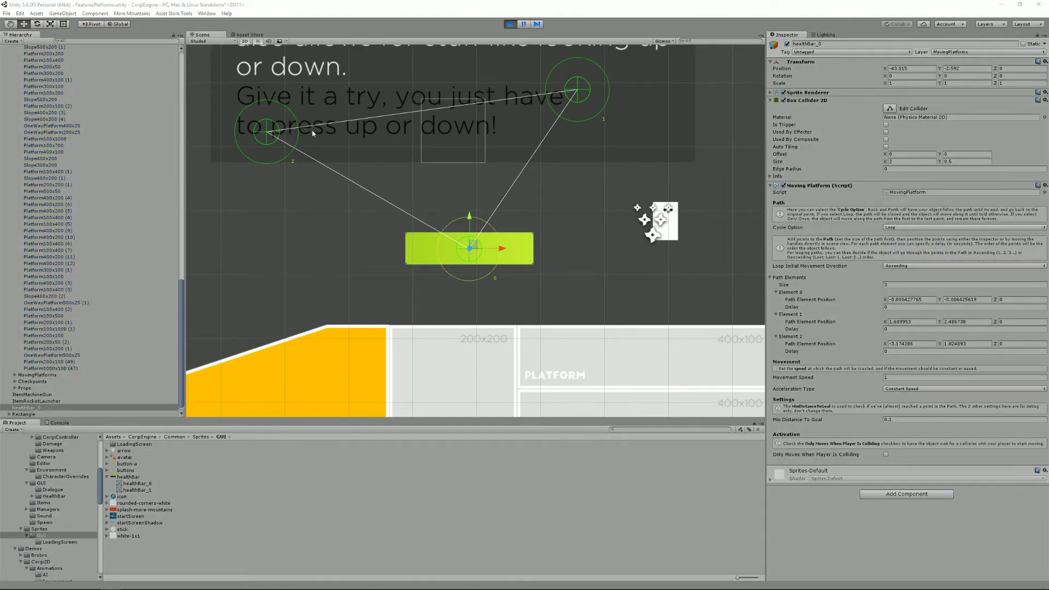
pyautogui.click(510, 24)
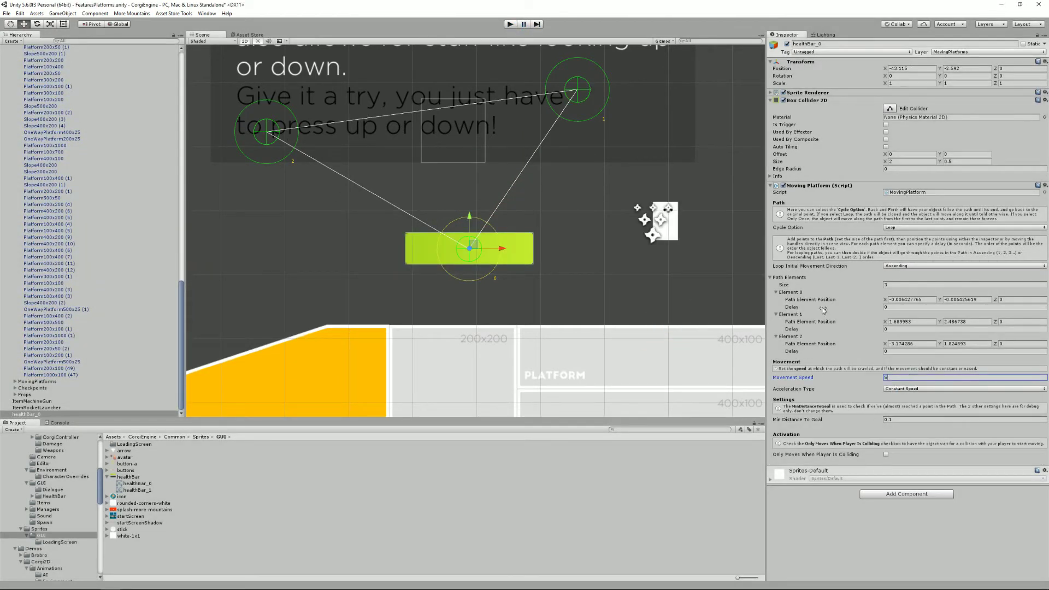
pyautogui.click(509, 26)
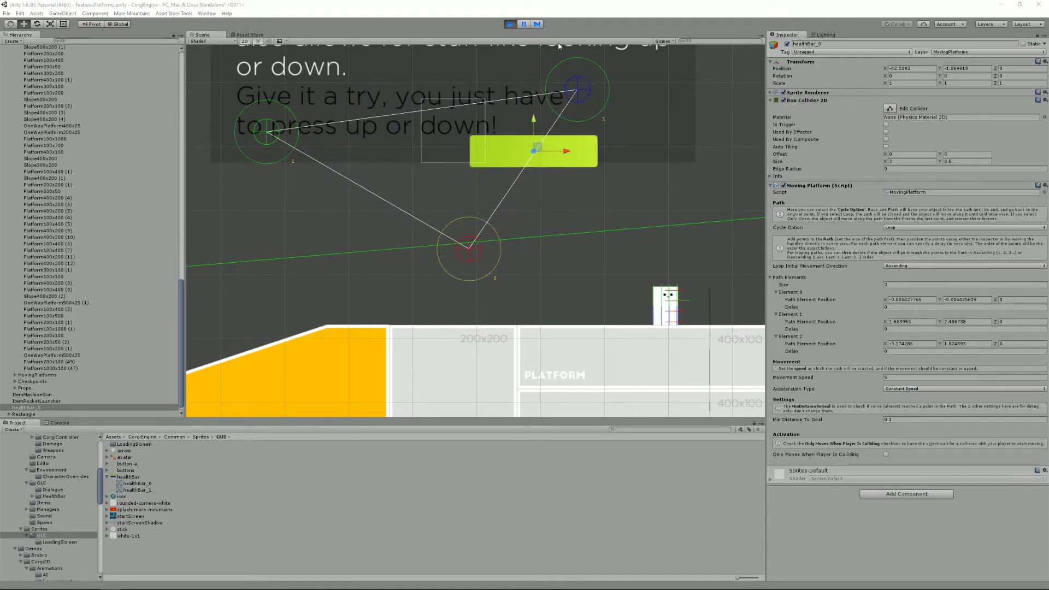
pyautogui.hotkey('ctrl', 'p')
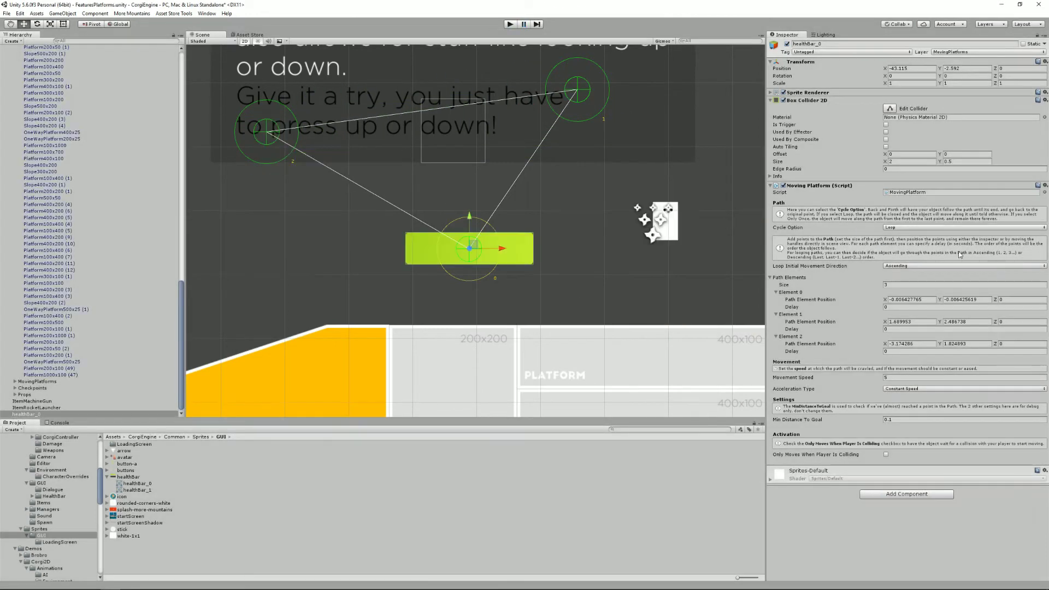
# Make the loop start in the Descending direction and start a test run
pyautogui.click(935, 267)
pyautogui.click(929, 284)
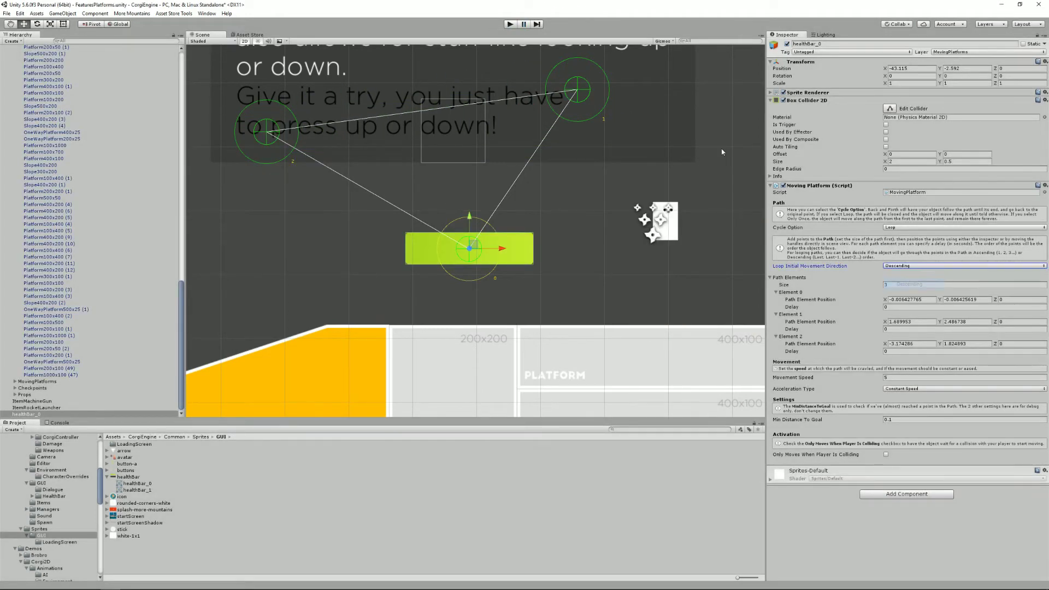
pyautogui.click(508, 25)
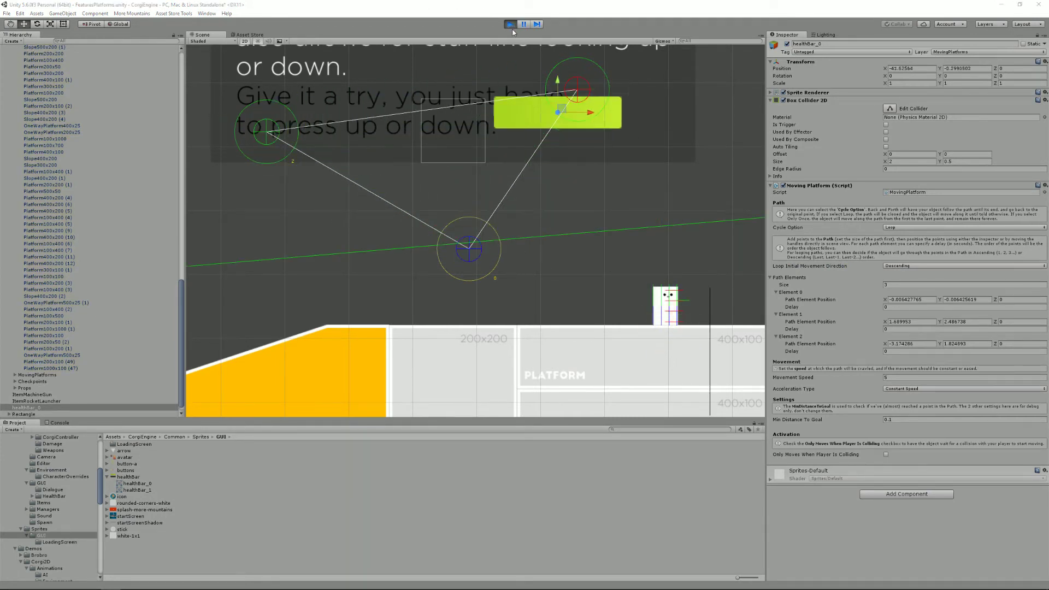
# Expand the path to five points, dragging point 5 down below the others and point 3 down-left
pyautogui.hotkey('ctrl', 'p')
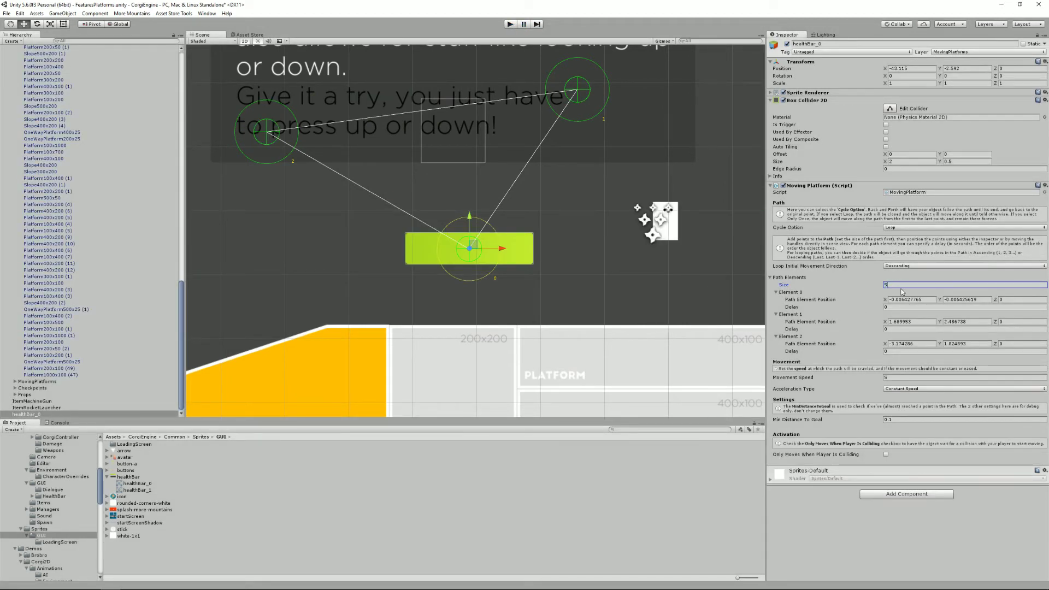
pyautogui.press('Return')
pyautogui.moveTo(268, 148); pyautogui.dragTo(281, 292)
pyautogui.moveTo(273, 161); pyautogui.dragTo(211, 244)
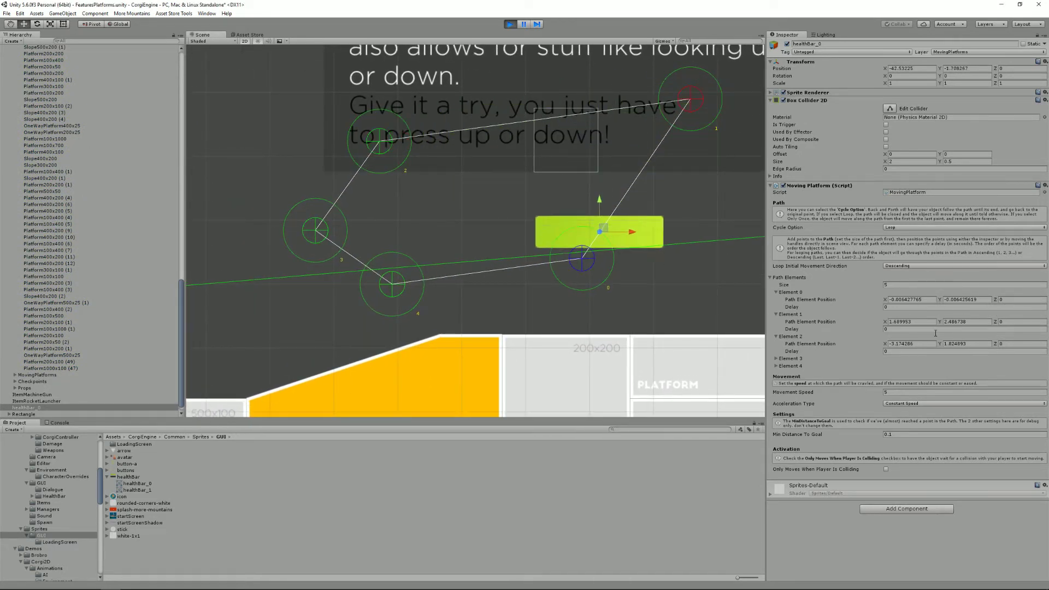
pyautogui.click(776, 366)
pyautogui.click(777, 358)
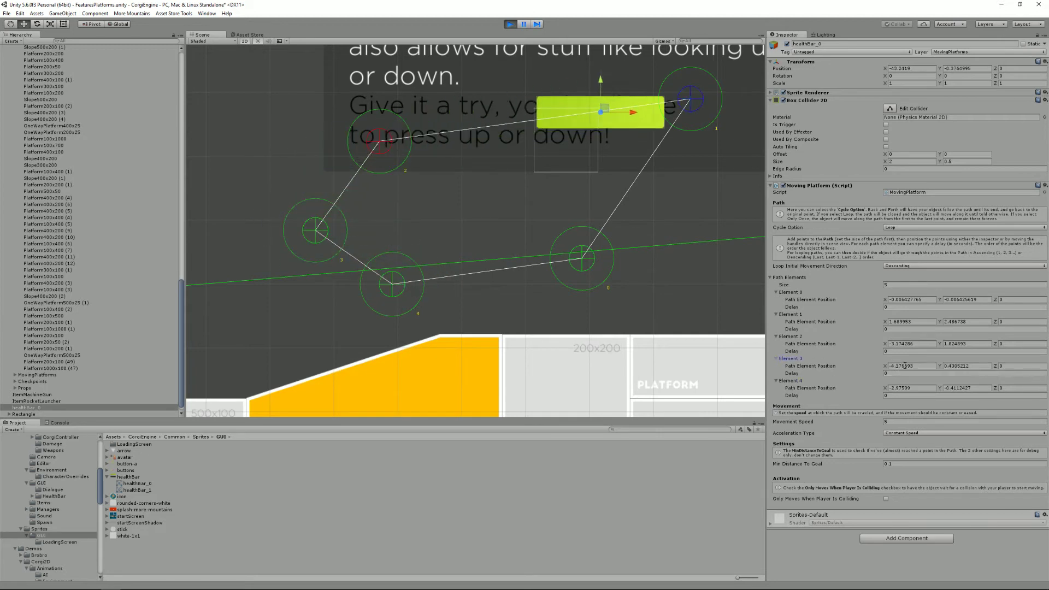
# Try several Y heights for path point 3 (3.33, 5.07, 3.73, 0.15), then stop the game
pyautogui.click(954, 366)
pyautogui.write('1.2')
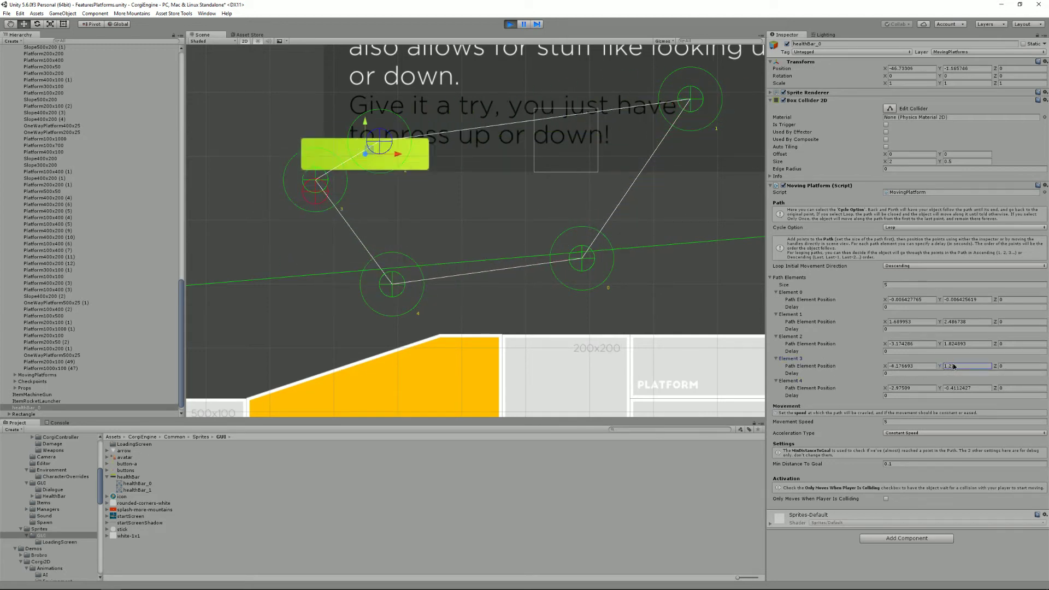
pyautogui.press('BackSpace')
pyautogui.press('BackSpace')
pyautogui.press('BackSpace')
pyautogui.write('-3.26')
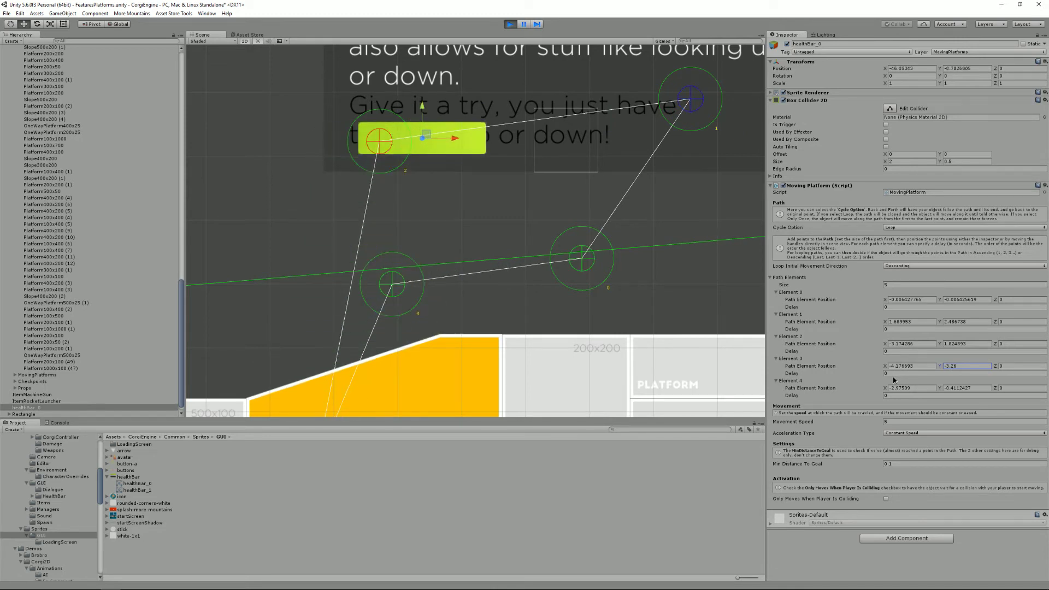
pyautogui.doubleClick(981, 366)
pyautogui.write('3.33')
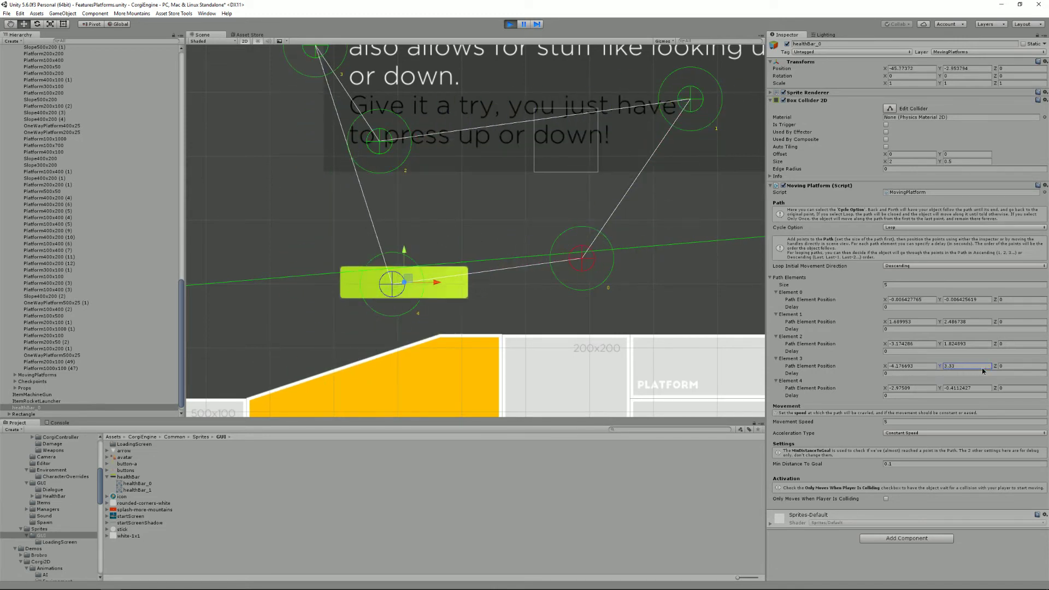
pyautogui.press('BackSpace')
pyautogui.press('BackSpace')
pyautogui.press('BackSpace')
pyautogui.press('BackSpace')
pyautogui.write('-2.09')
pyautogui.press('BackSpace')
pyautogui.write('6')
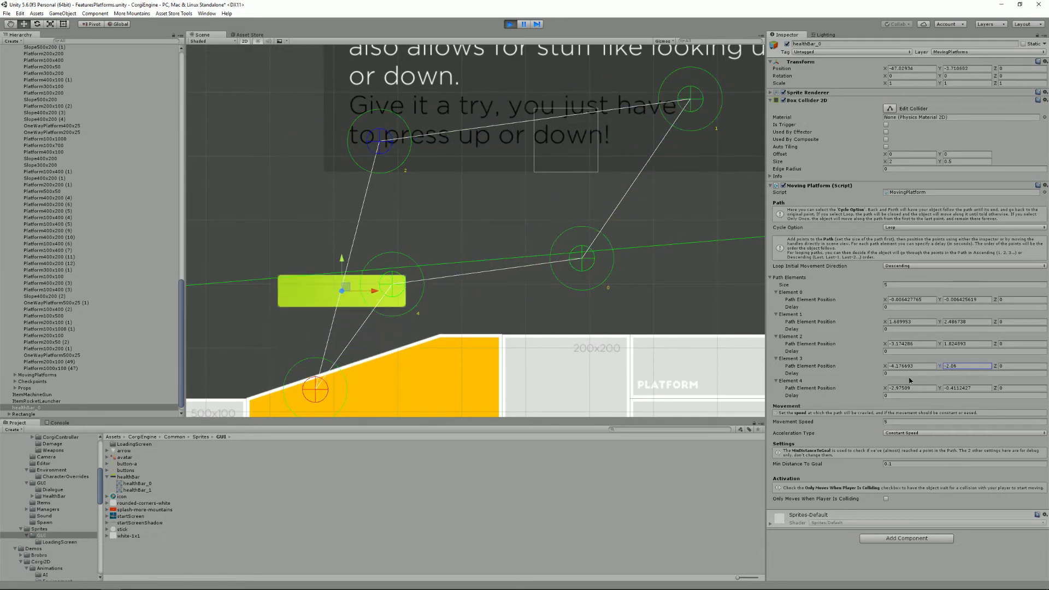
pyautogui.press('BackSpace')
pyautogui.press('BackSpace')
pyautogui.press('BackSpace')
pyautogui.press('BackSpace')
pyautogui.press('BackSpace')
pyautogui.write('5.07')
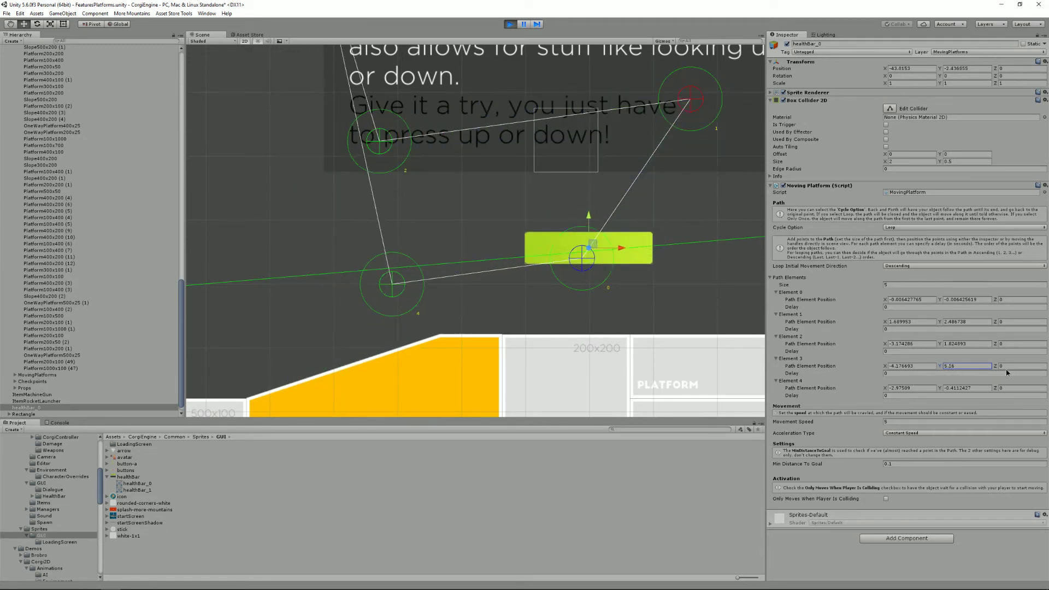
pyautogui.press('BackSpace')
pyautogui.press('BackSpace')
pyautogui.press('BackSpace')
pyautogui.press('BackSpace')
pyautogui.write('3.73')
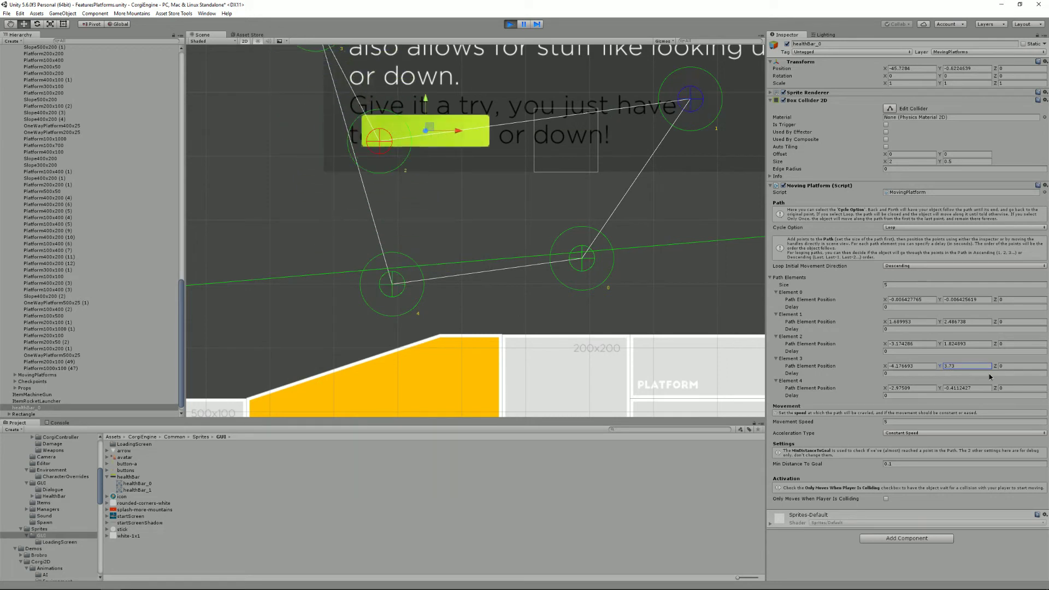
pyautogui.press('BackSpace')
pyautogui.press('BackSpace')
pyautogui.press('BackSpace')
pyautogui.press('BackSpace')
pyautogui.write('0.15')
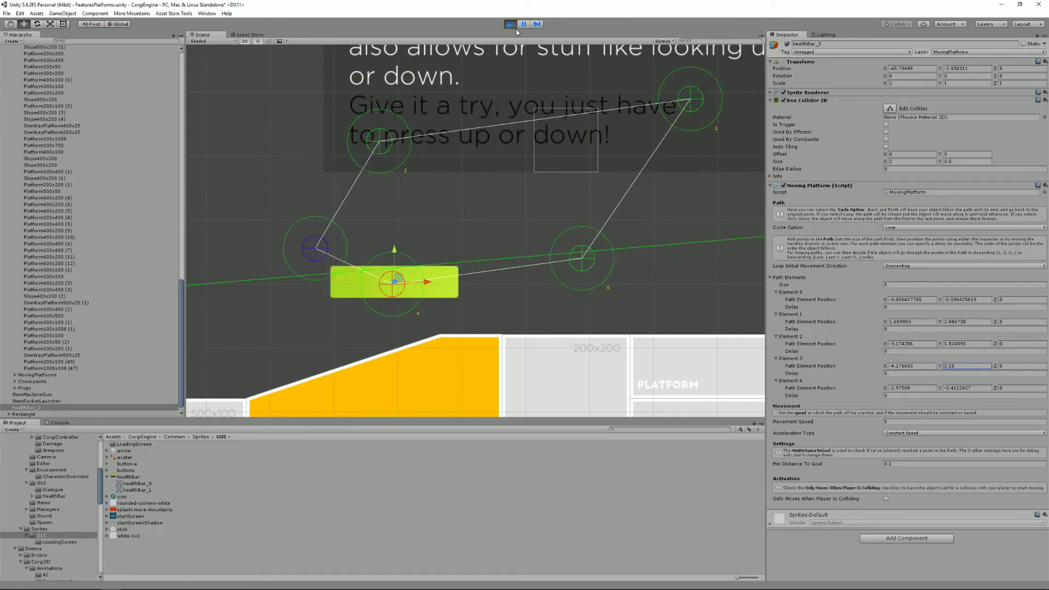
pyautogui.click(514, 26)
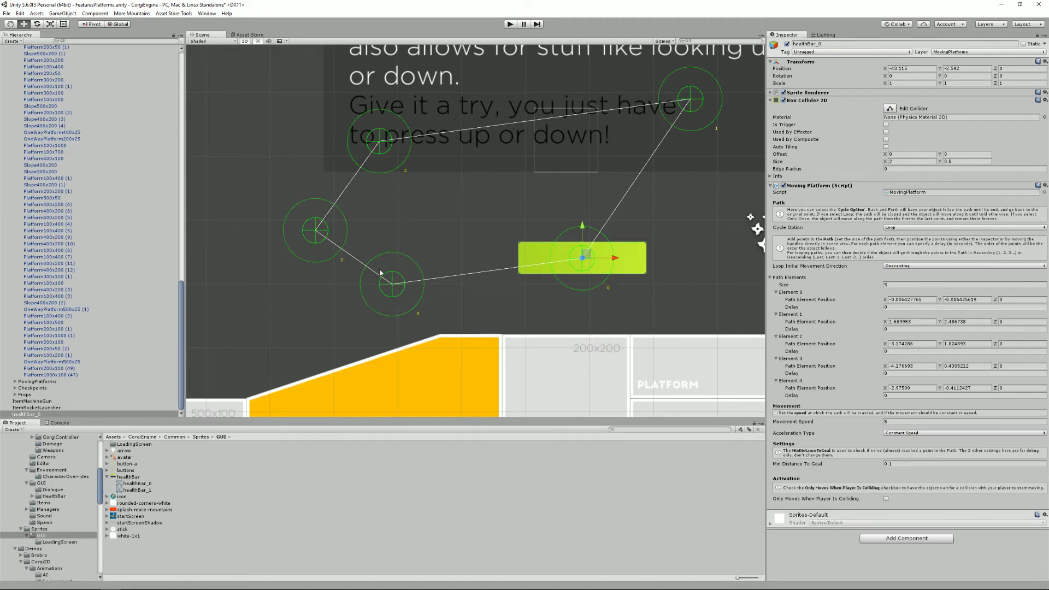
# Set Acceleration Type to Ease Out and watch the easing in a test run
pyautogui.click(914, 435)
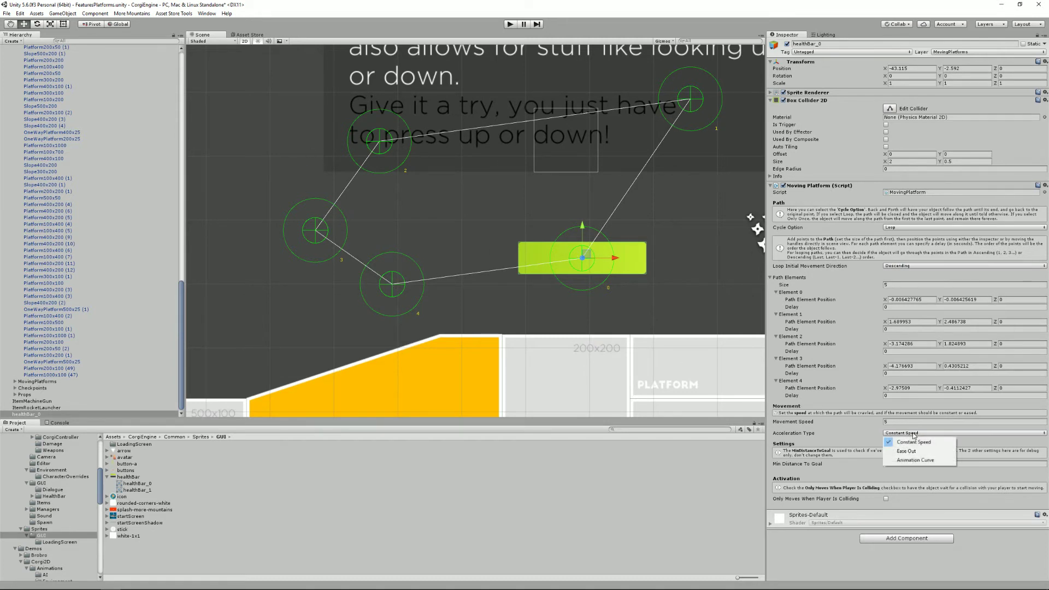
pyautogui.click(924, 452)
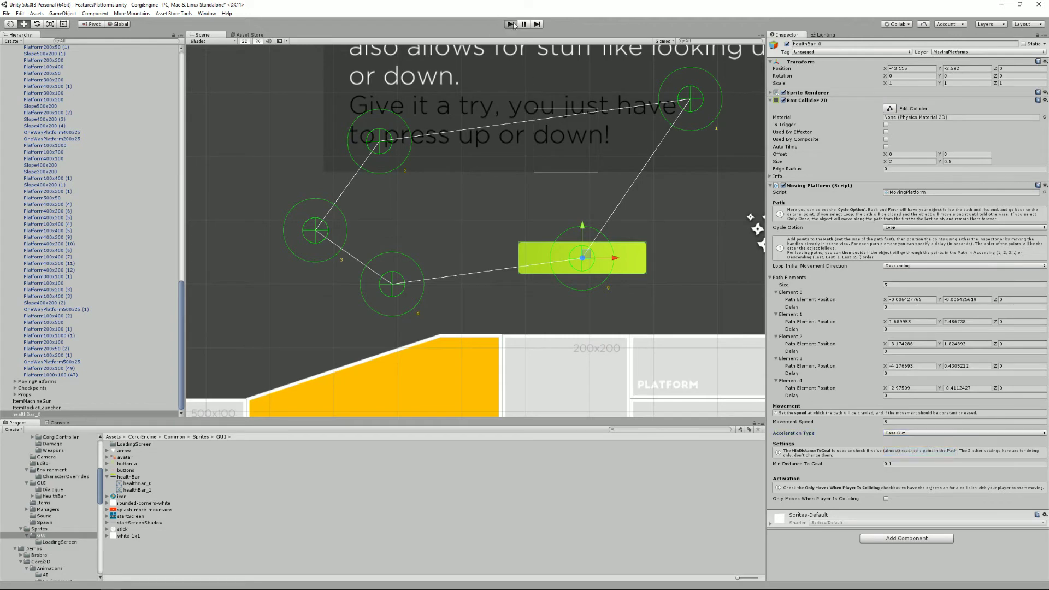
pyautogui.click(512, 24)
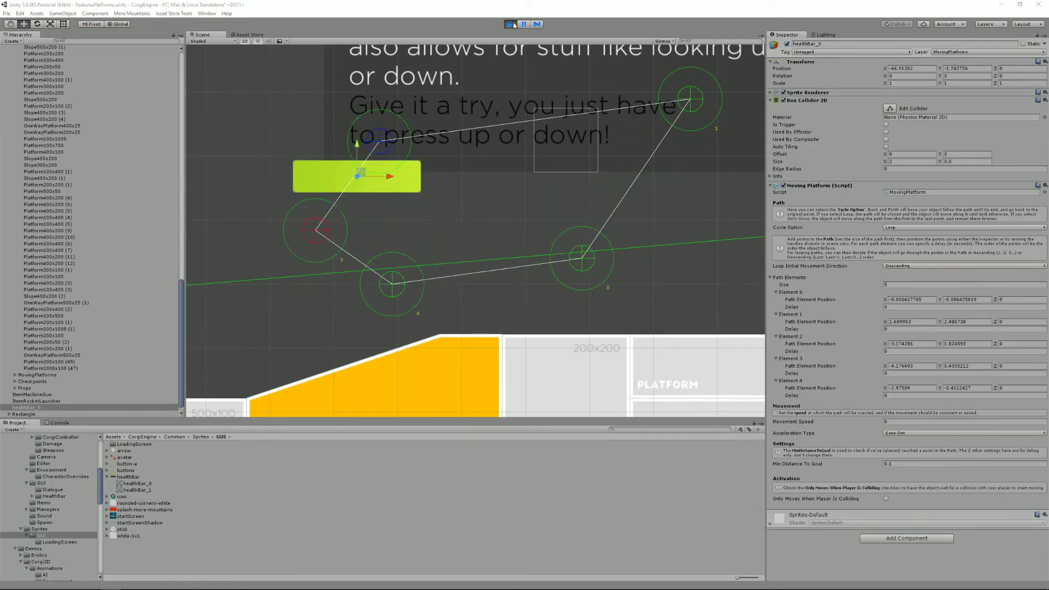
pyautogui.click(514, 25)
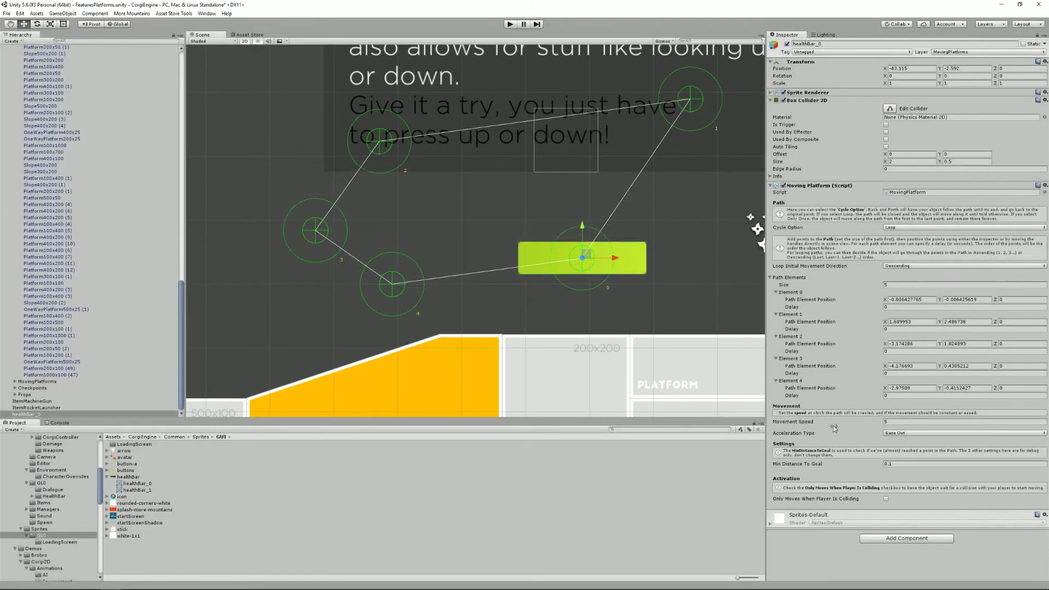
# Switch acceleration to an Animation Curve with a dip and a large hump near the end
pyautogui.click(917, 436)
pyautogui.click(916, 460)
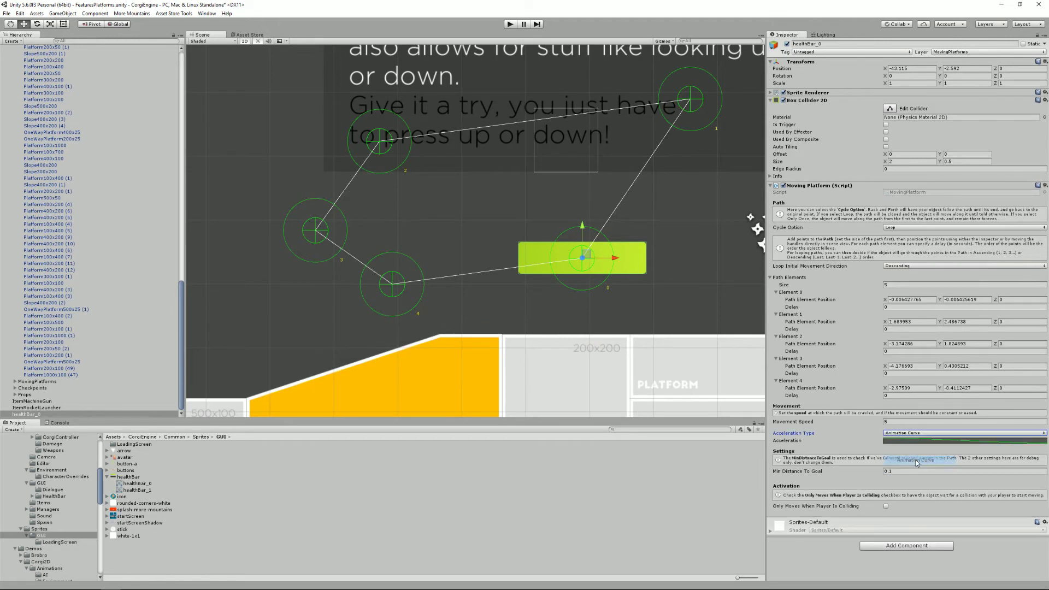
pyautogui.click(920, 442)
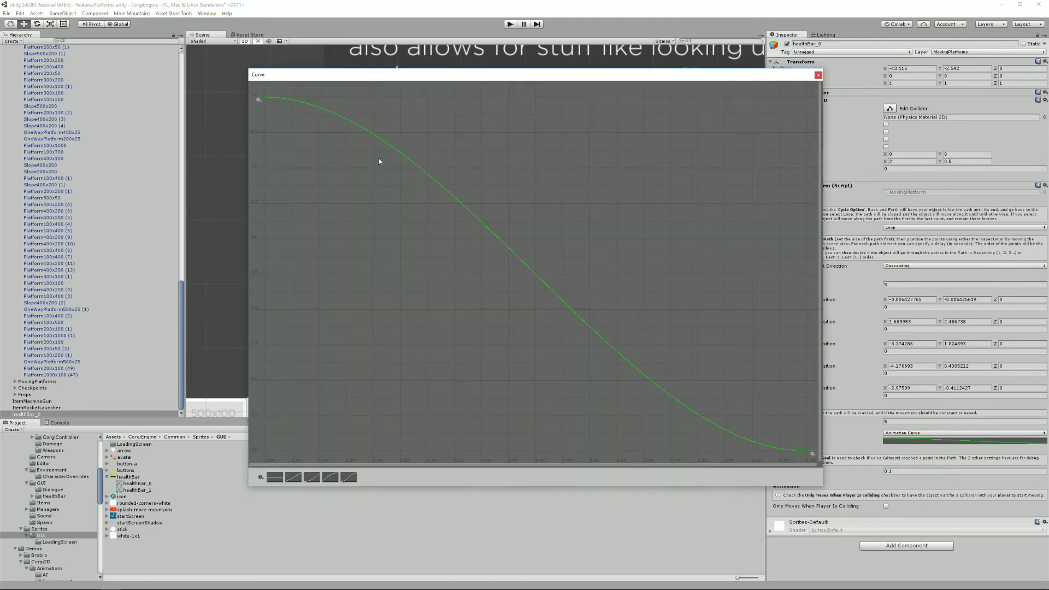
pyautogui.doubleClick(403, 159)
pyautogui.moveTo(403, 160); pyautogui.dragTo(397, 335)
pyautogui.doubleClick(572, 423)
pyautogui.moveTo(573, 423); pyautogui.dragTo(580, 141)
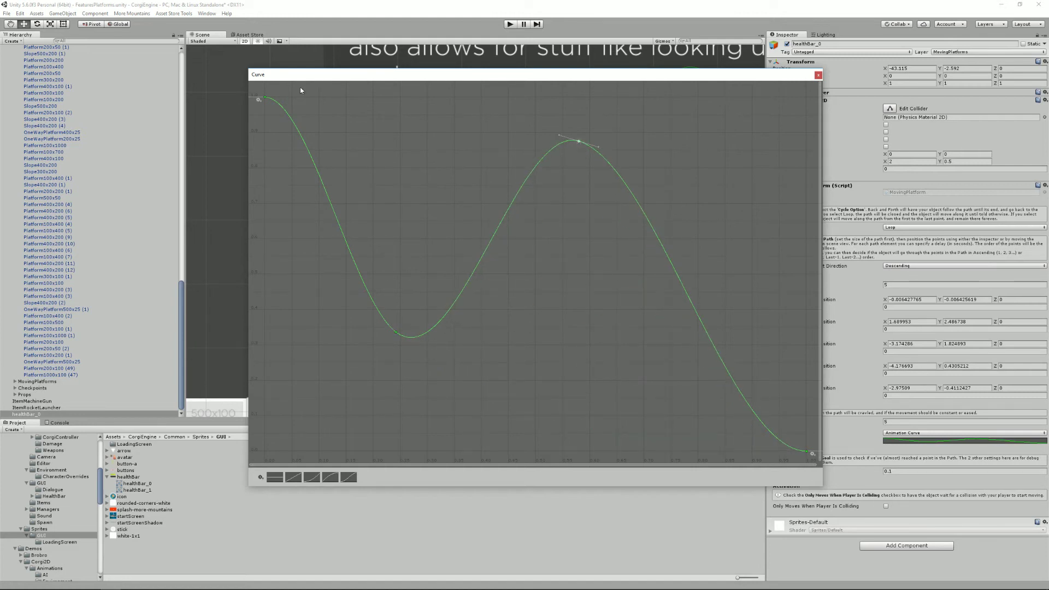
pyautogui.click(818, 76)
# Test the curve by jumping the character onto the platform, then stop
pyautogui.click(510, 24)
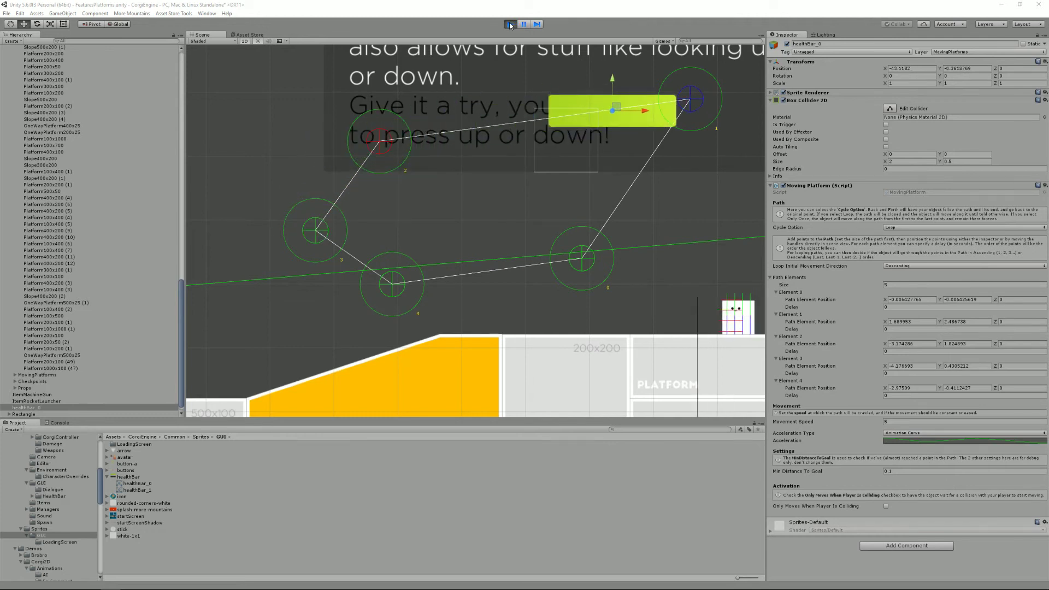
pyautogui.press('Right')
pyautogui.press('space')
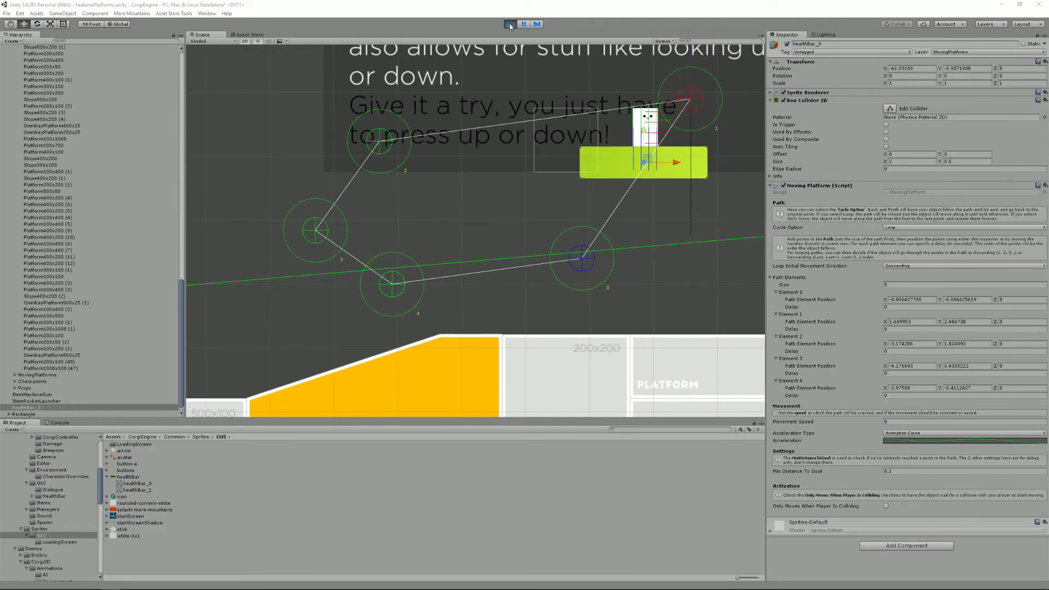
pyautogui.click(509, 24)
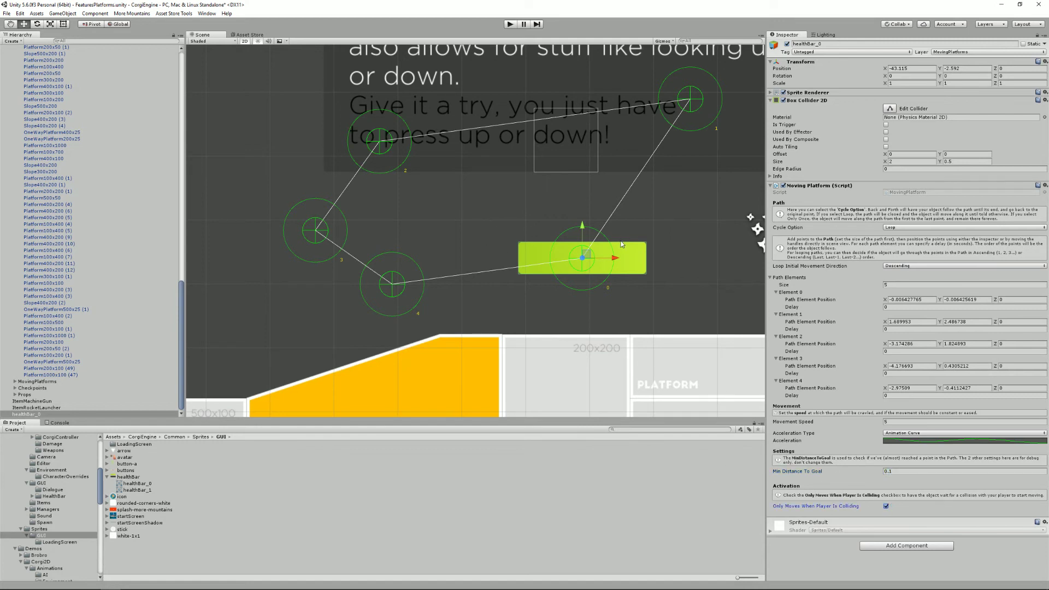
# Ride the platform with the character in a test run, then open the Layer dropdown
pyautogui.click(511, 25)
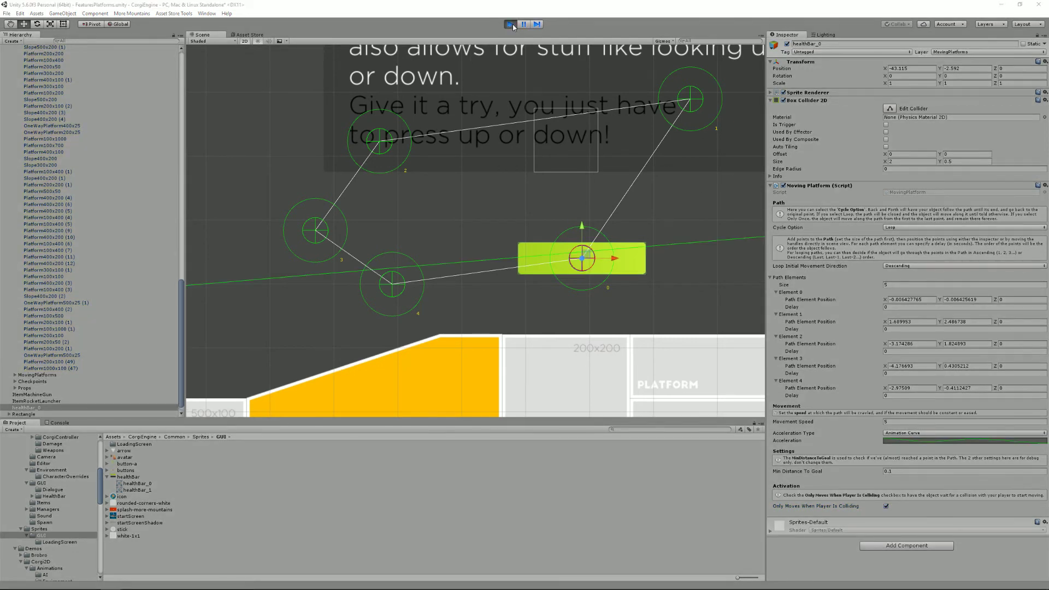
pyautogui.press('Left')
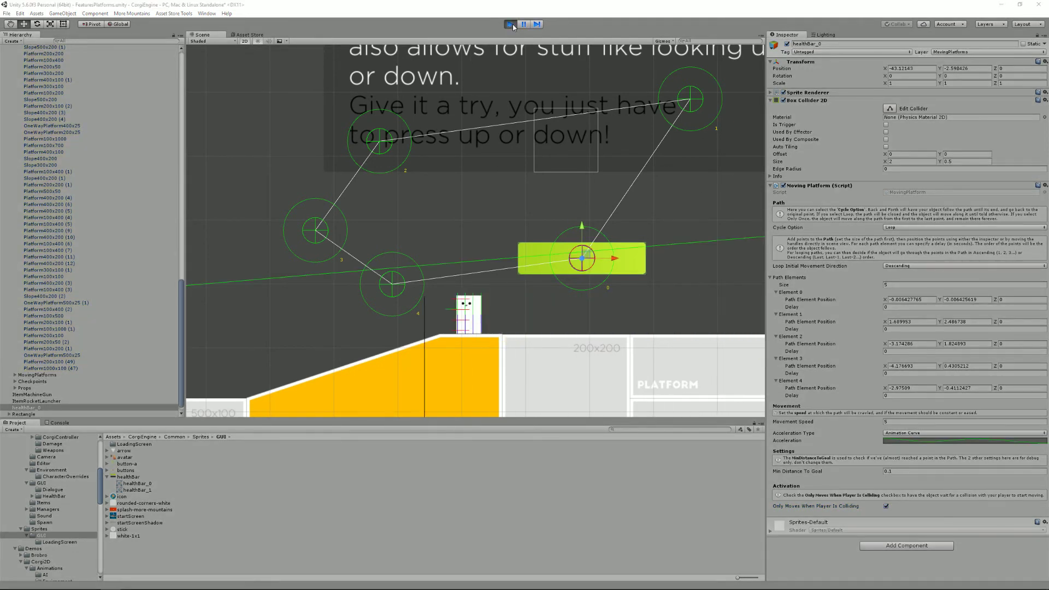
pyautogui.press('space')
pyautogui.press('Right')
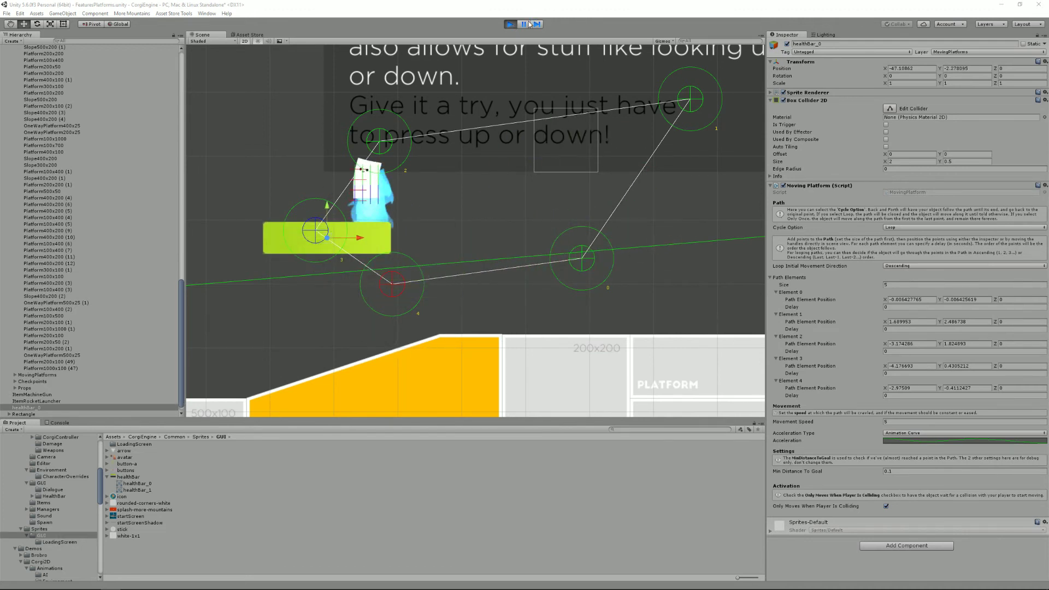
pyautogui.click(512, 26)
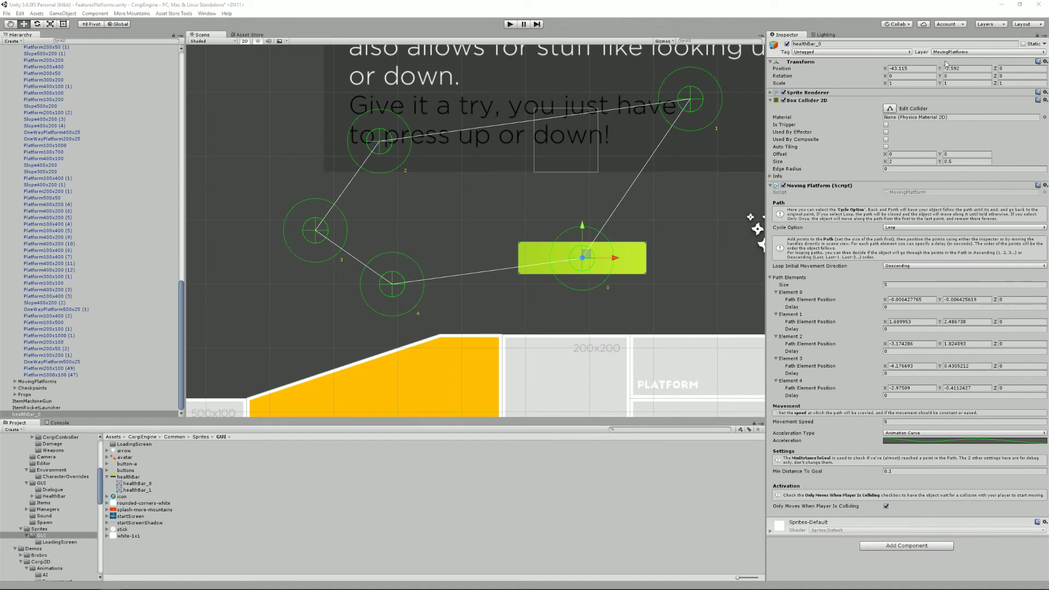
pyautogui.click(961, 52)
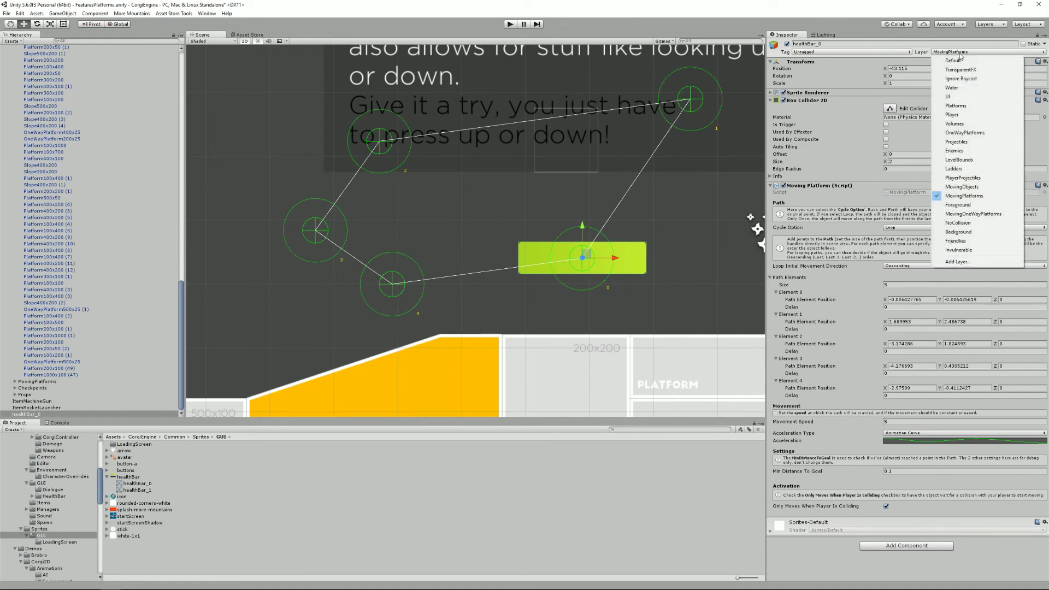
# Put healthBar_0 on MovingOneWayPlatforms and test that the character can jump up onto it
pyautogui.click(1017, 217)
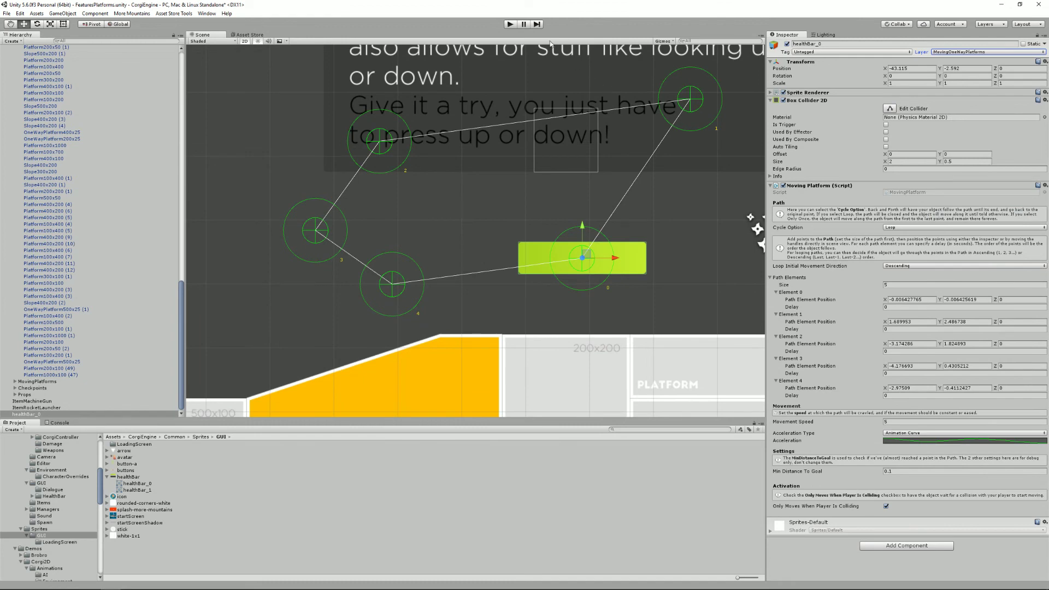
pyautogui.click(510, 24)
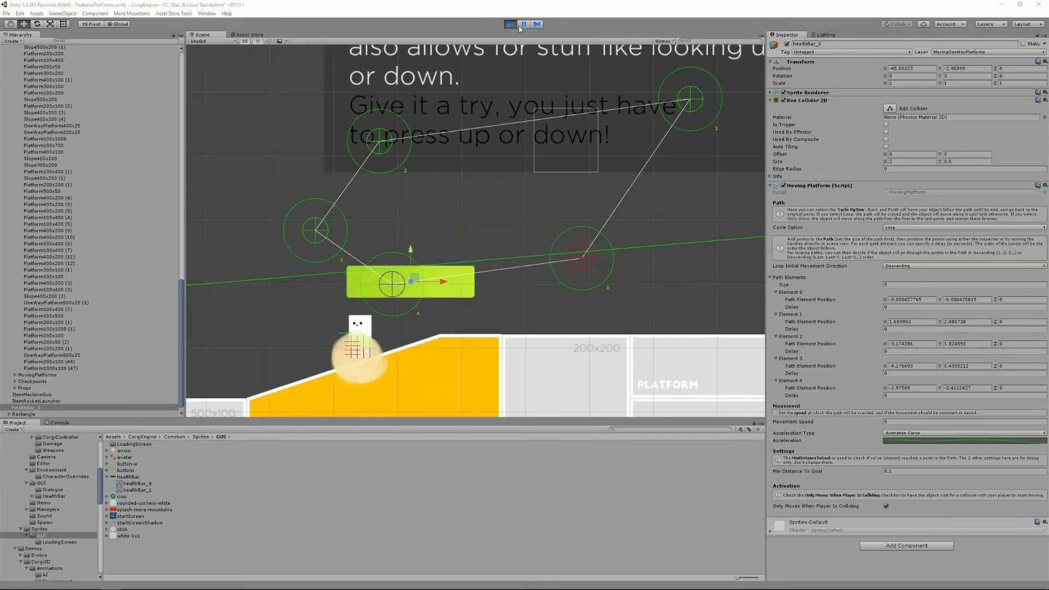
pyautogui.press('Right')
pyautogui.press('space')
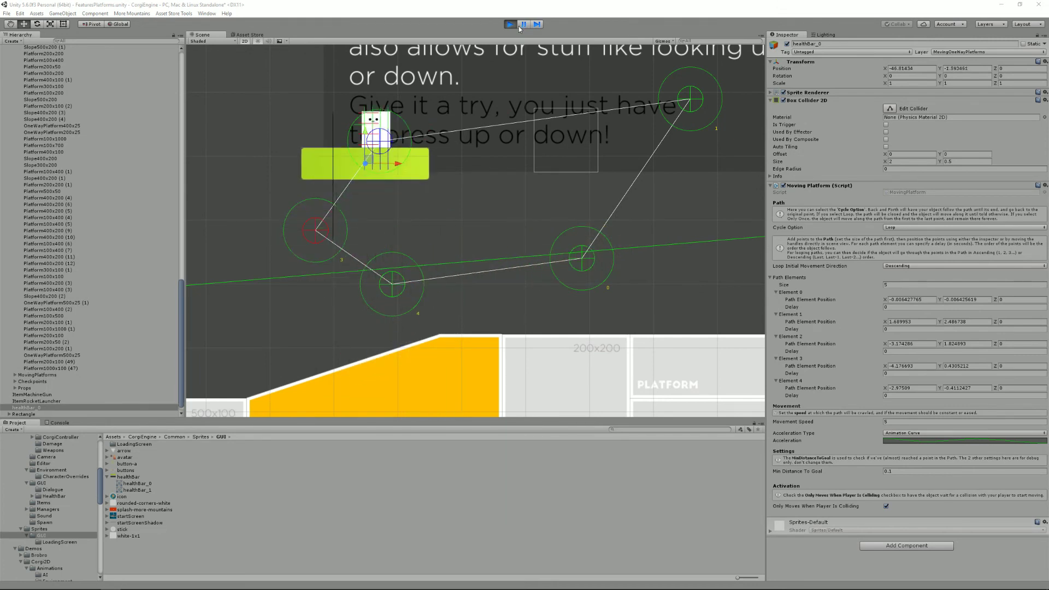
pyautogui.click(513, 25)
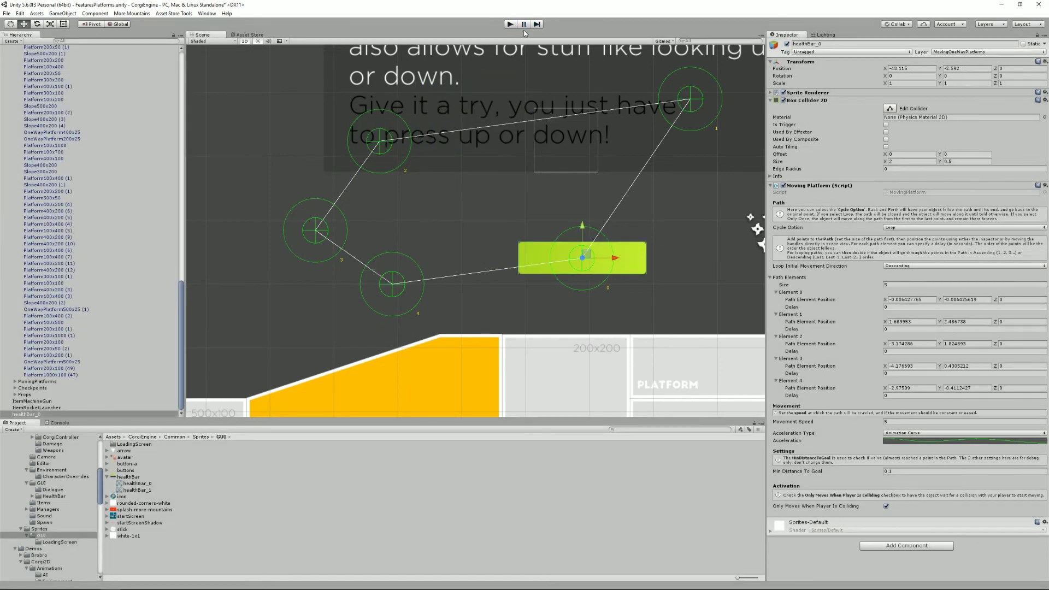
# Reopen the Layer dropdown and close it without changing the layer
pyautogui.click(961, 53)
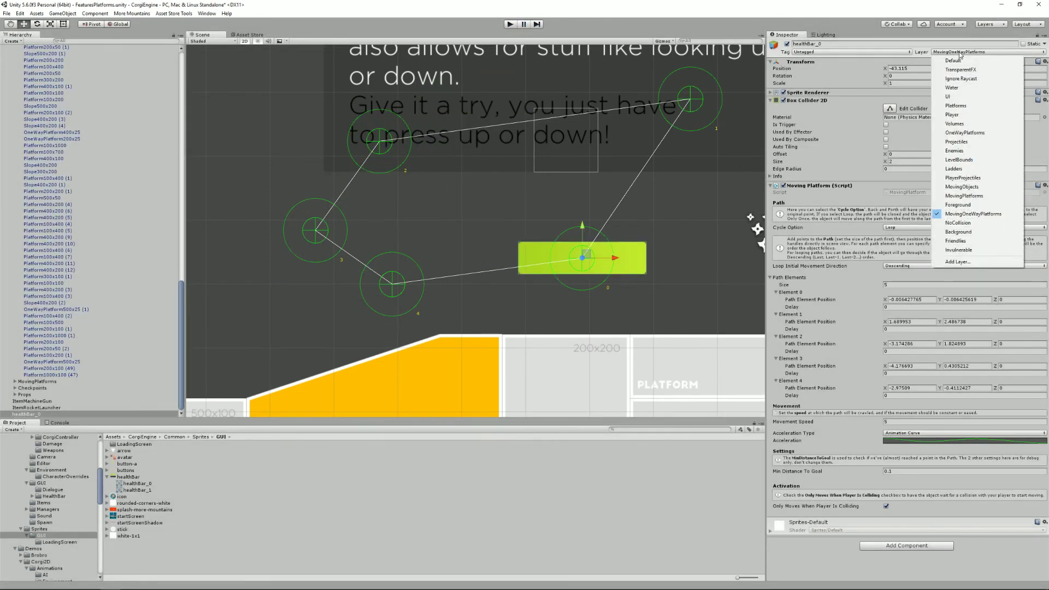
pyautogui.click(970, 117)
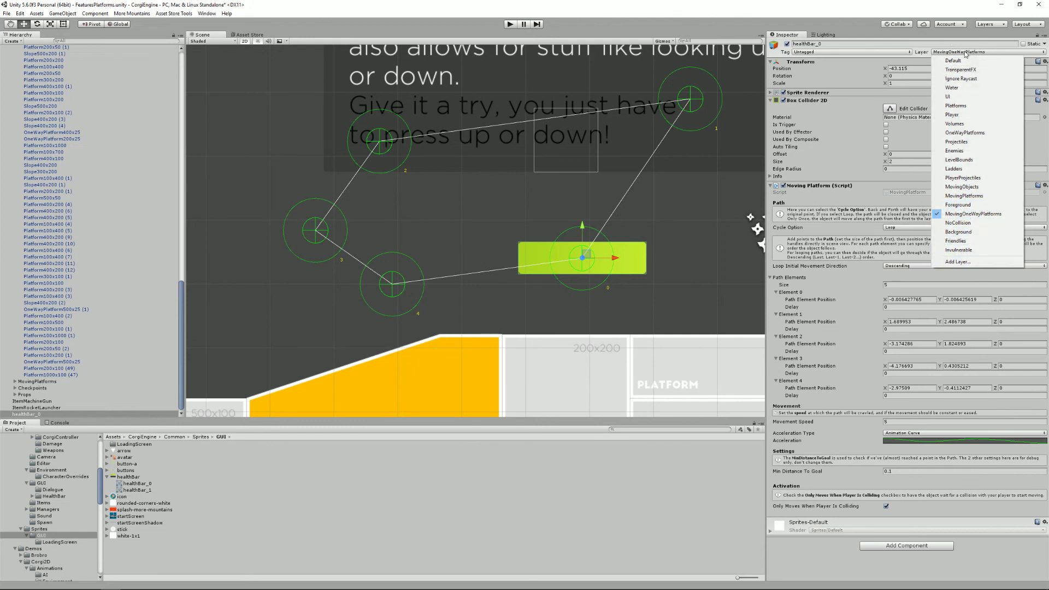
pyautogui.click(704, 65)
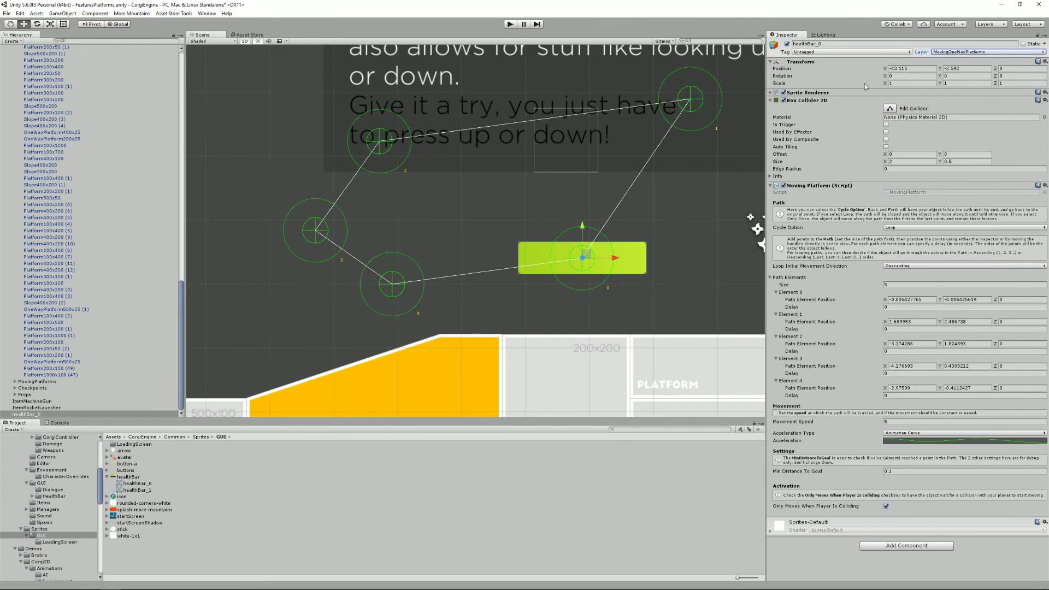
pyautogui.click(851, 52)
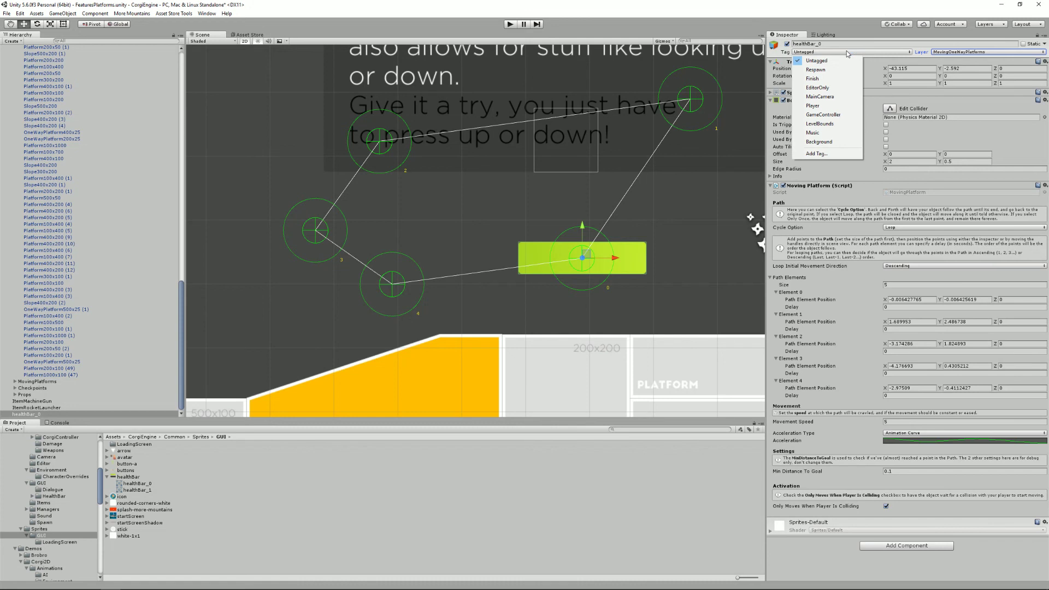
pyautogui.click(846, 50)
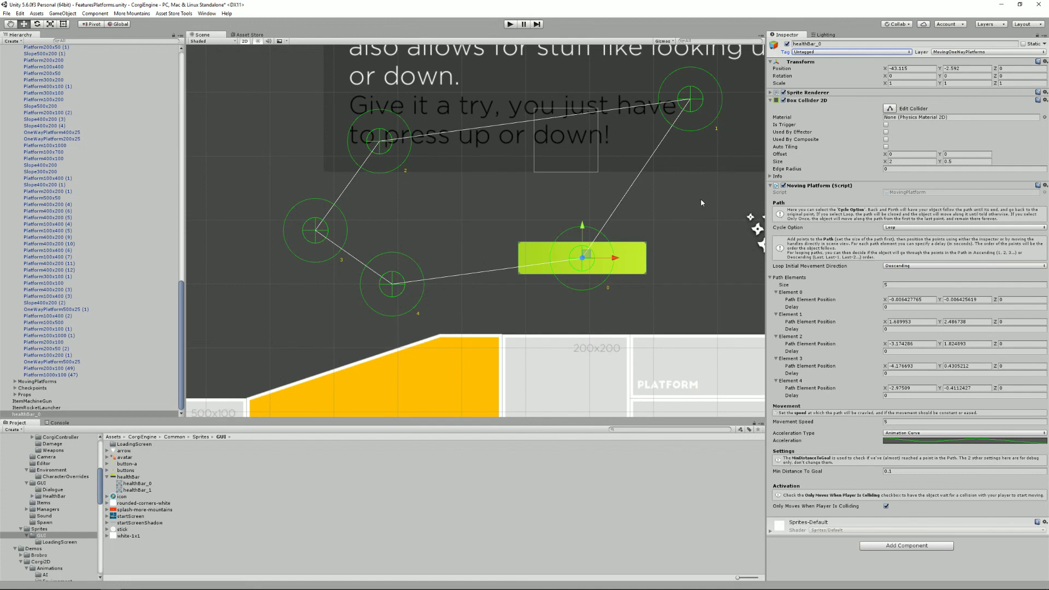
pyautogui.scroll(-4, 702, 199)
pyautogui.scroll(-2, 704, 199)
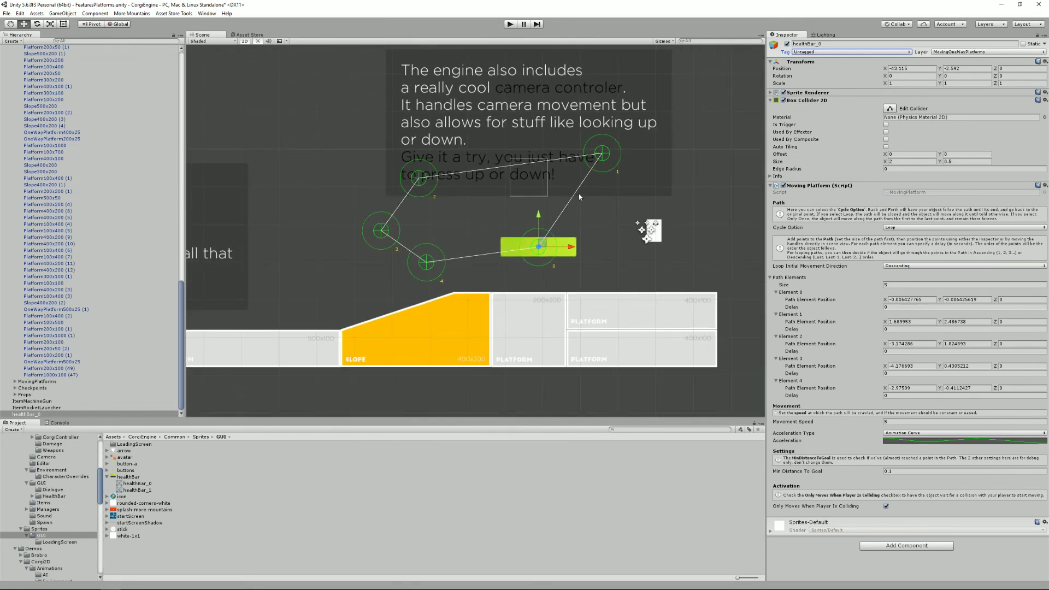